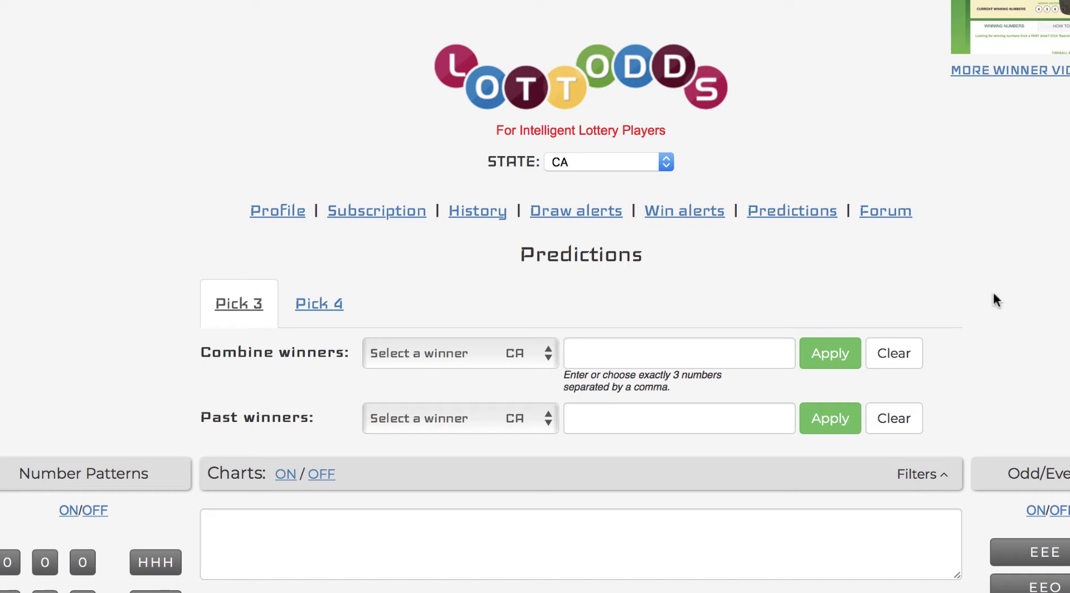
Scroll through both 500 Winners Red/Black Numbers lists totalling 112, then back up
scroll(958, 260, down, 5)
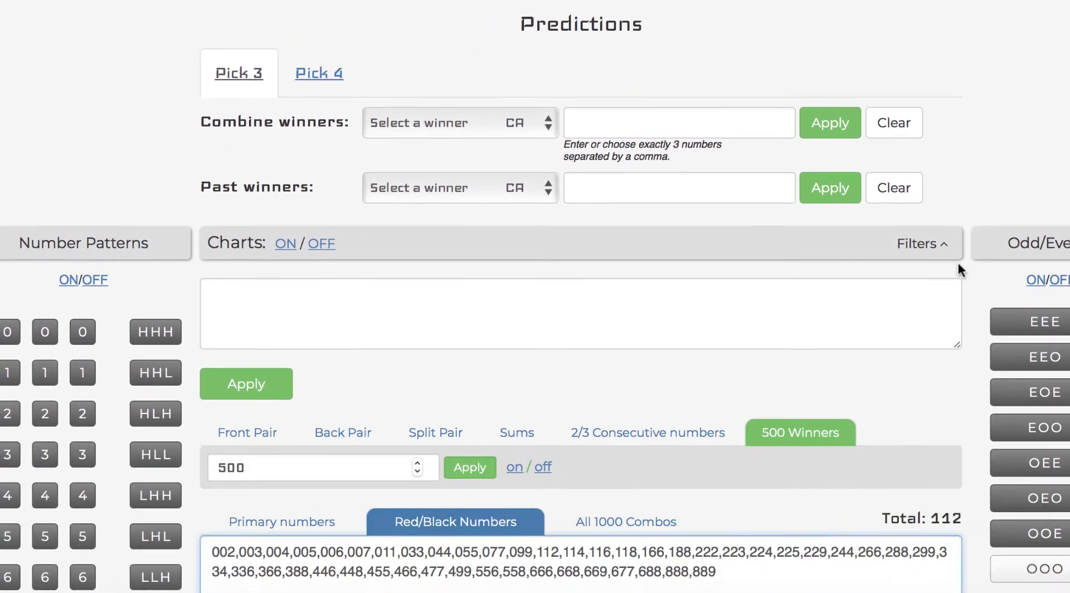
text(013,014,015,017,019,023,025,026,027,028,034,035,037,038,045,046,049,058,068,069,078,079,125,126,128,136,145,146,148,149,156,158,168,178,189,235,236,237,238,239,245,246,256,258,259,268,269,278,346,356,358,367,368,369,378,457,458,467,468,469,478,479,489,589,679,689)
scroll(959, 262, down, 4)
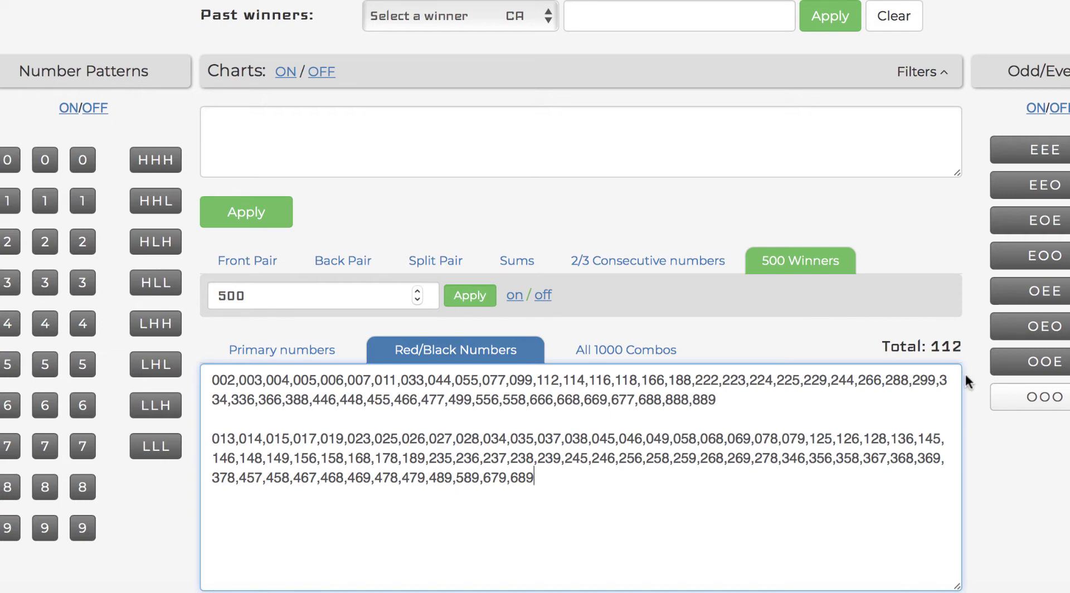
scroll(965, 373, down, 1)
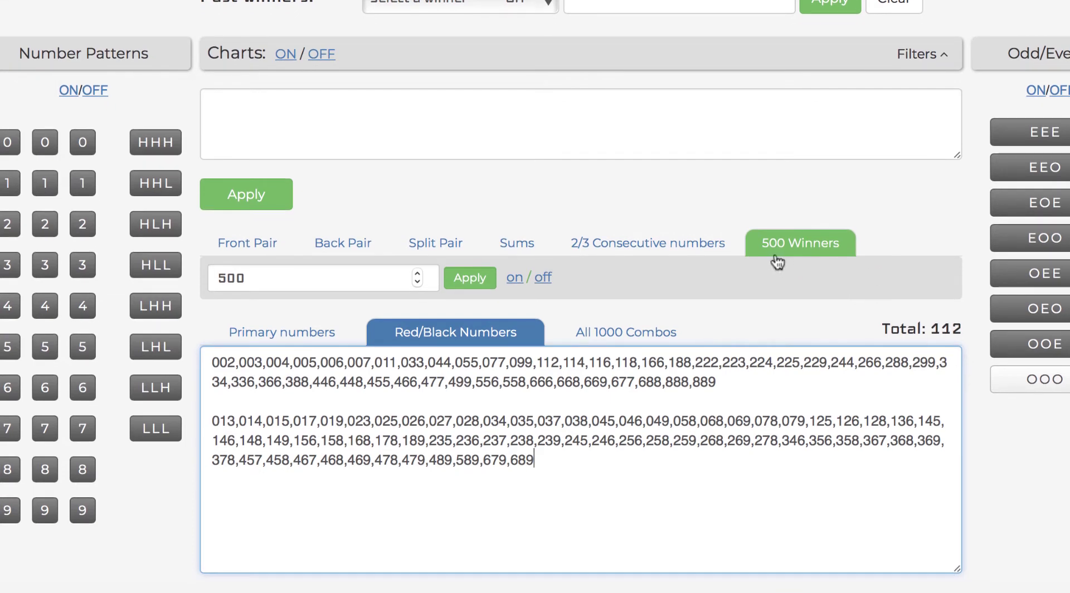
scroll(775, 259, up, 1)
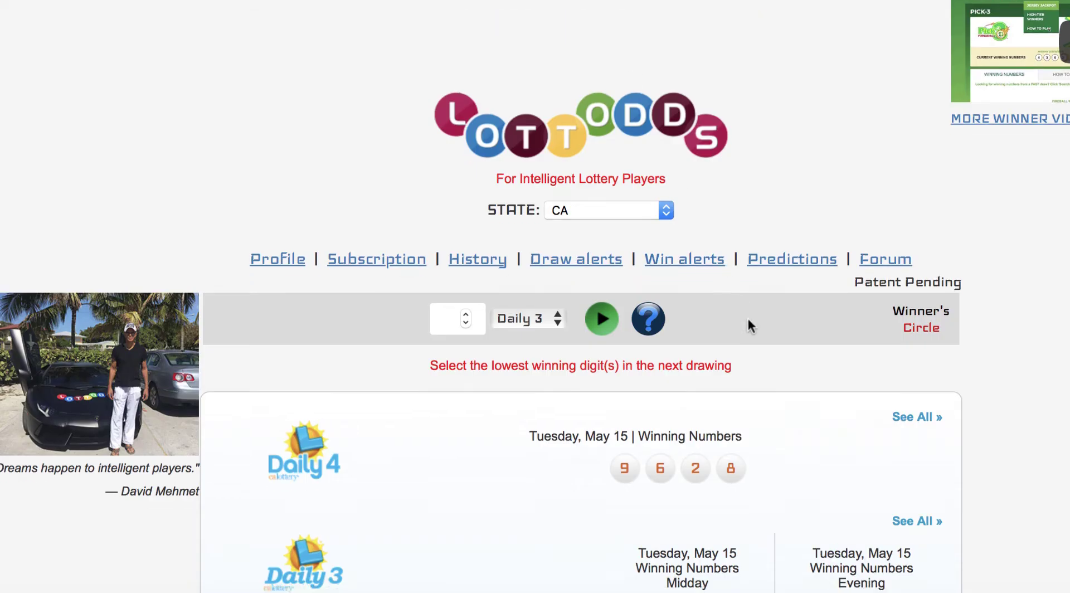
Open the Predictions page listing all 1000 Pick 3 combos
scroll(748, 319, down, 3)
click(800, 207)
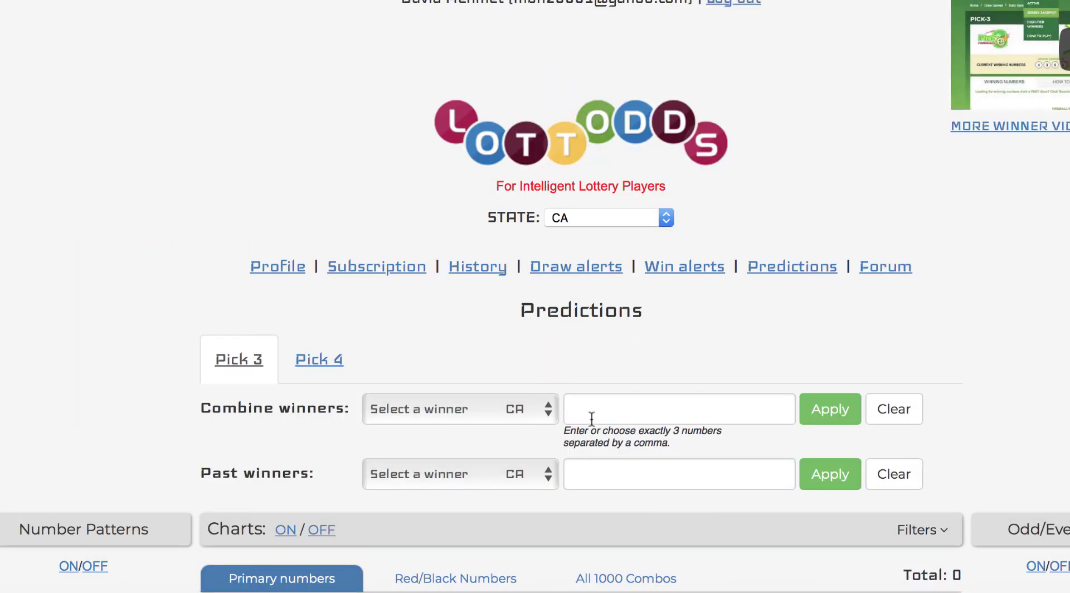
scroll(591, 418, down, 10)
click(650, 239)
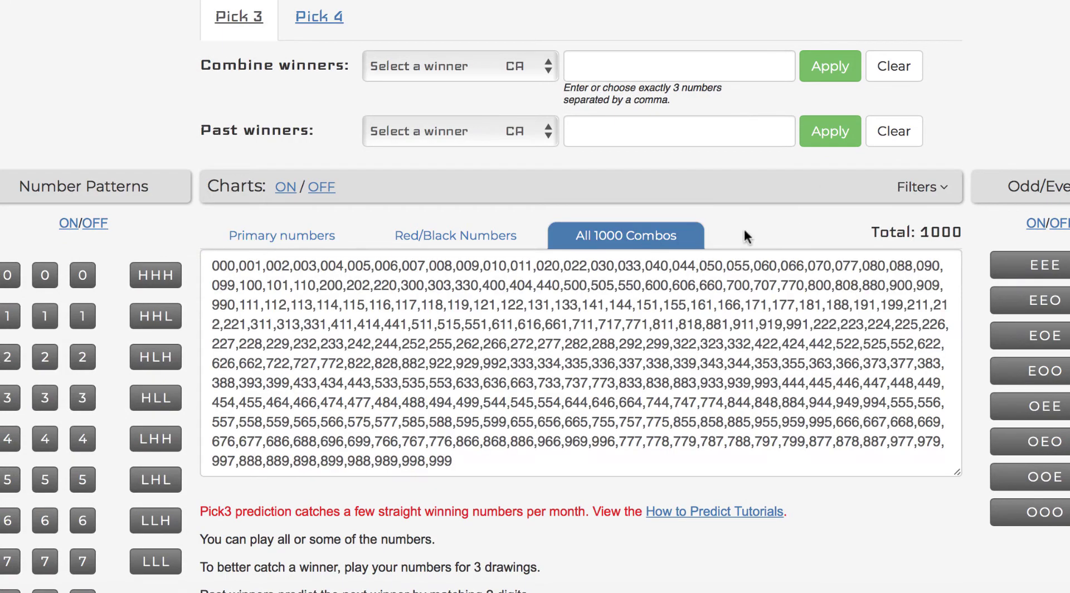
Open the Filters panel and show the 500 Winners draw results
click(940, 189)
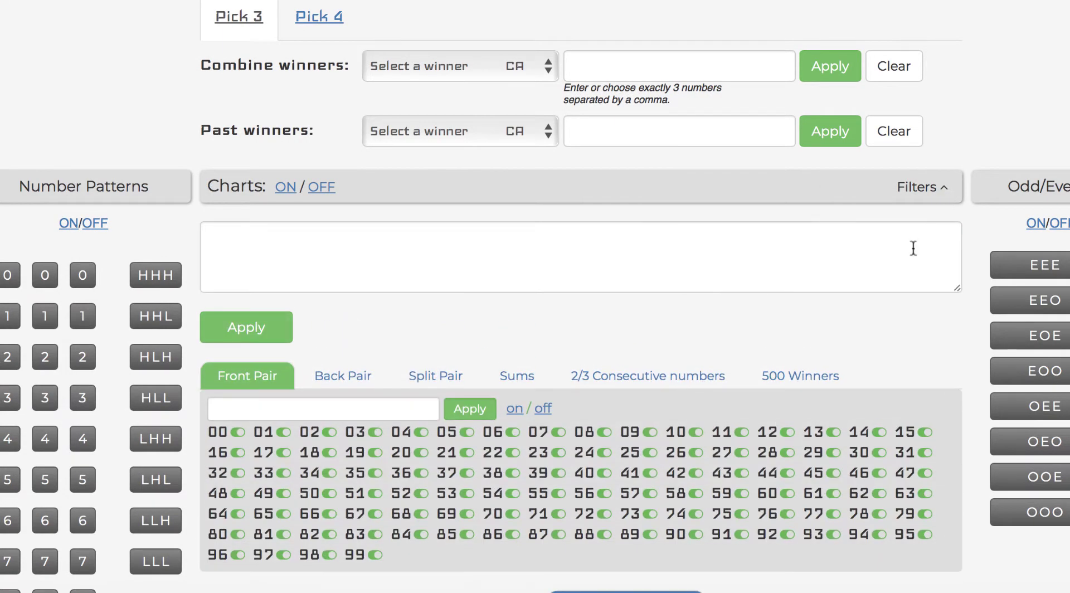
scroll(915, 246, down, 4)
click(801, 172)
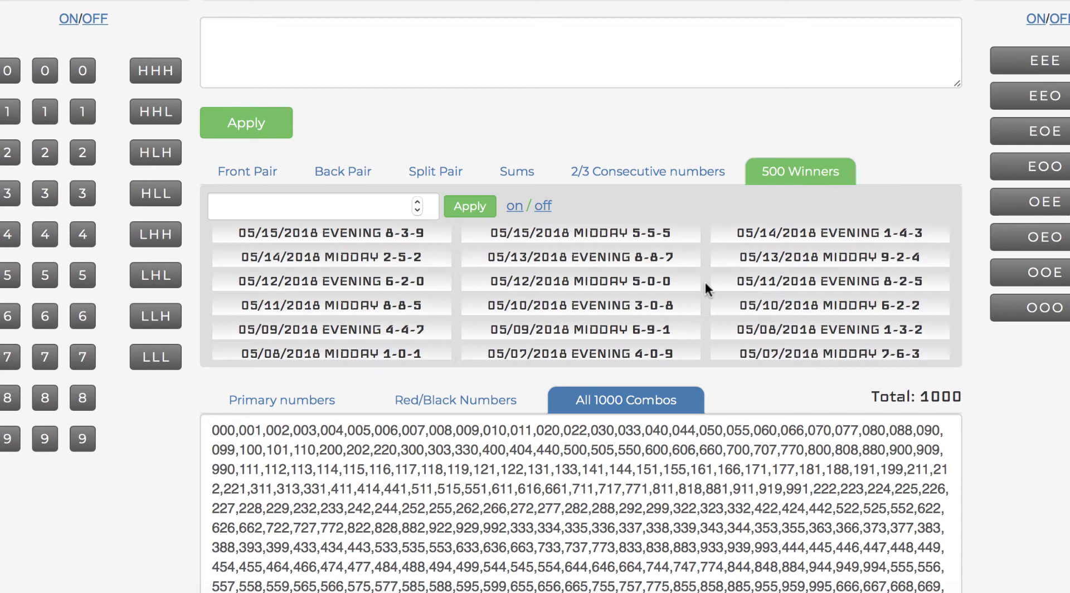
scroll(658, 318, down, 3)
scroll(658, 320, up, 3)
scroll(975, 383, down, 1)
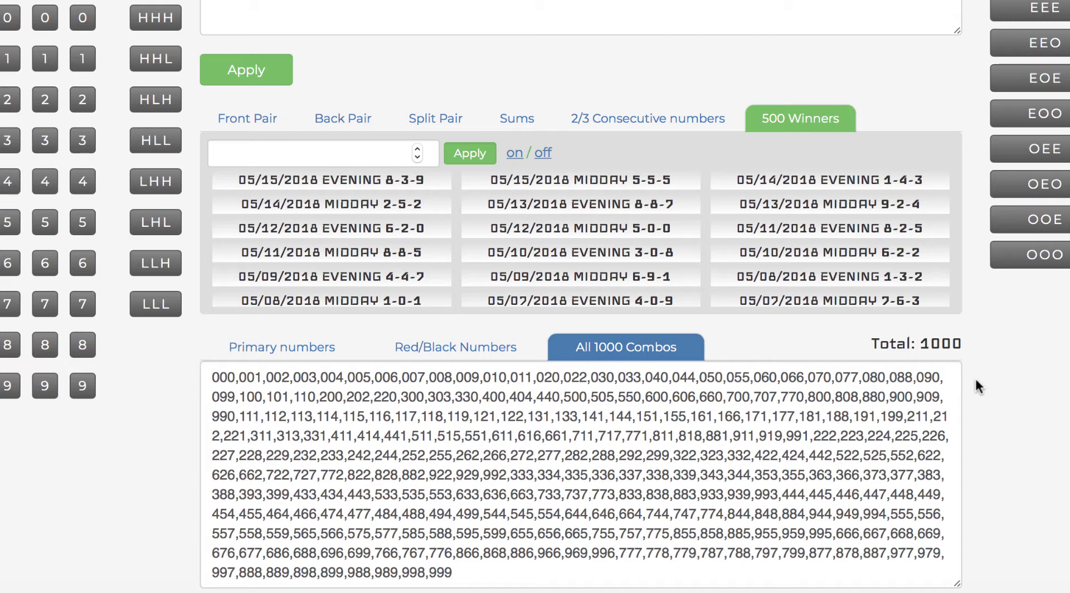
Enter 10 as the winners count, apply the filter, and check the Red/Black Numbers result
click(418, 148)
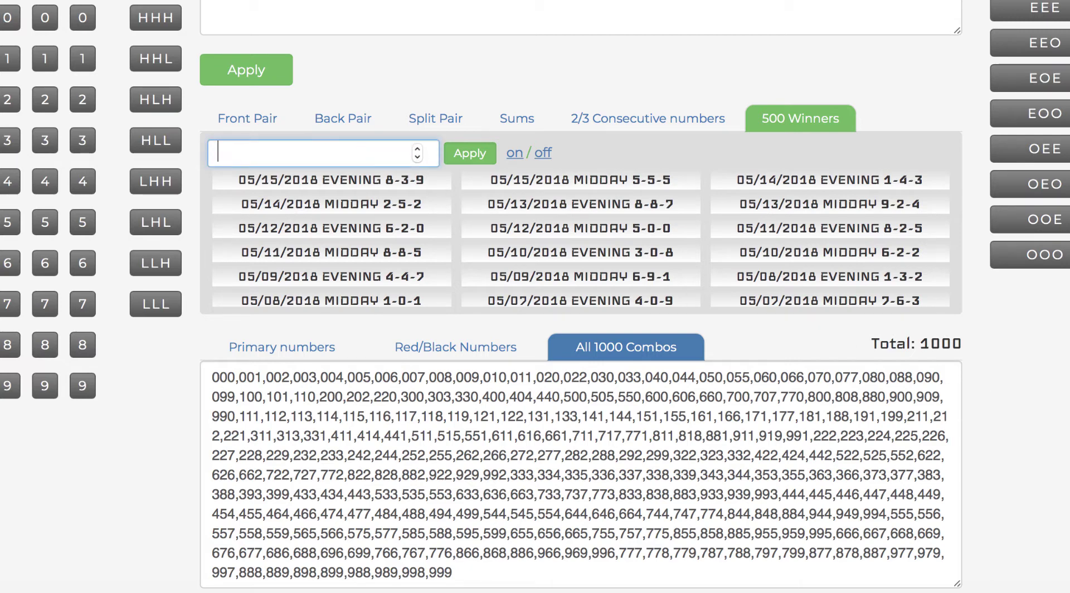
text(0)
click(472, 155)
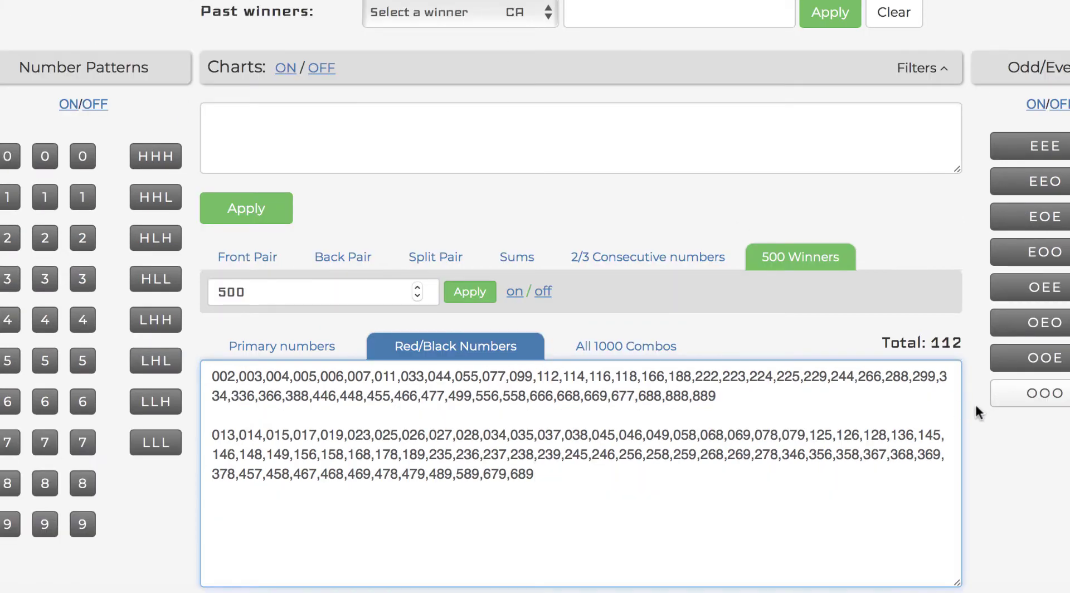
scroll(976, 405, down, 1)
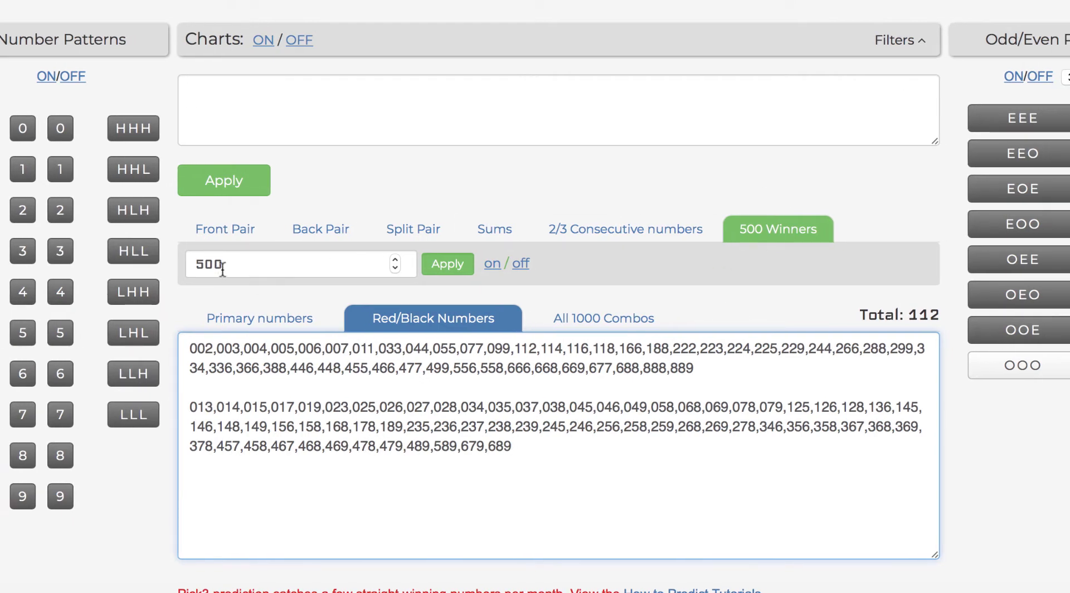
drag(224, 265, 197, 269)
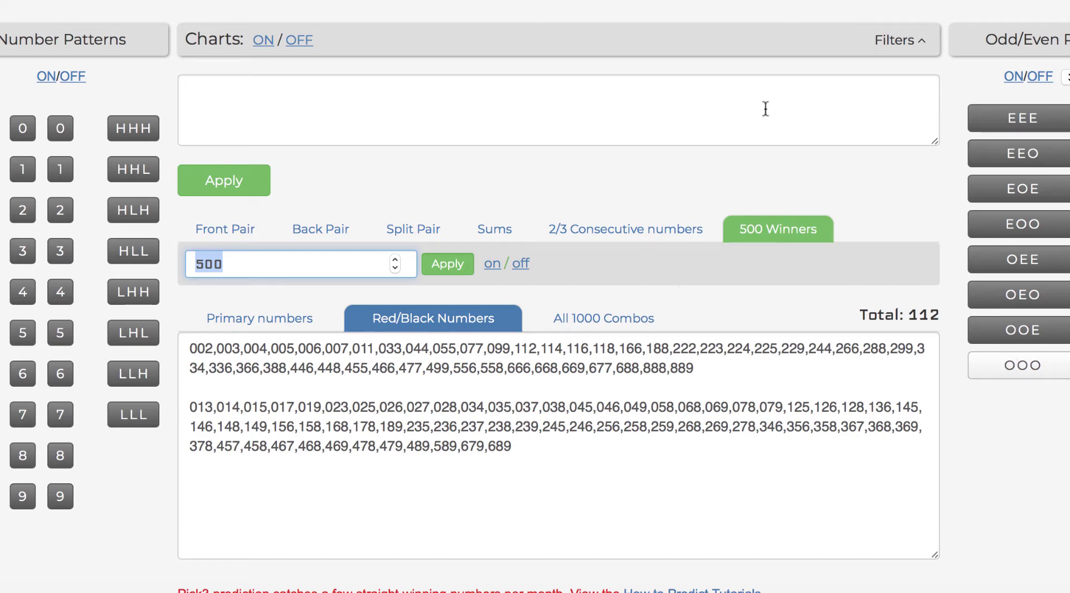
scroll(766, 109, up, 4)
Browse the Combine winners list and close it without choosing one
click(527, 97)
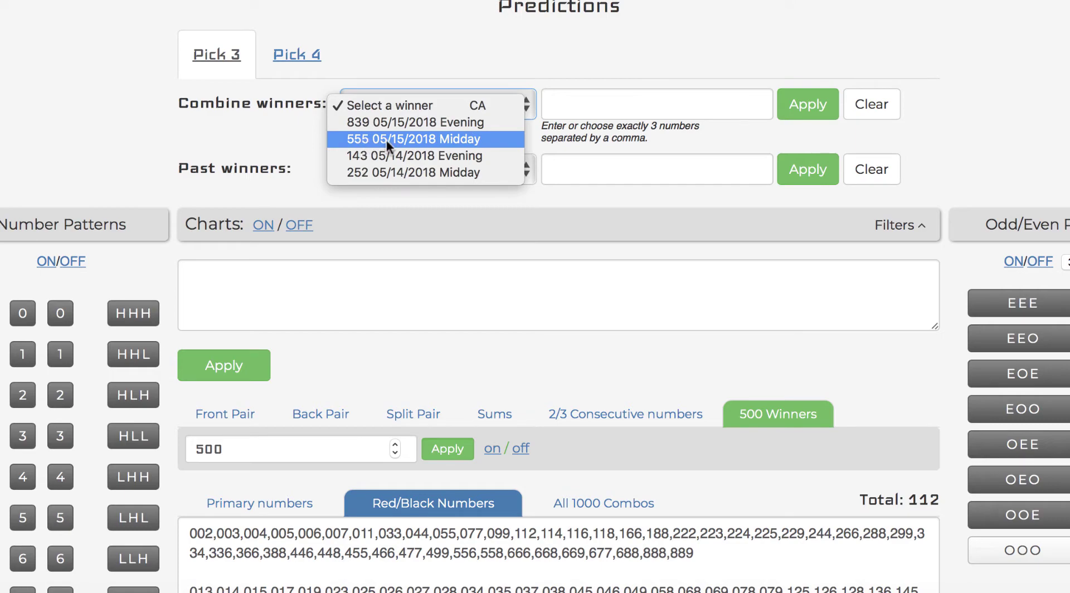
click(937, 362)
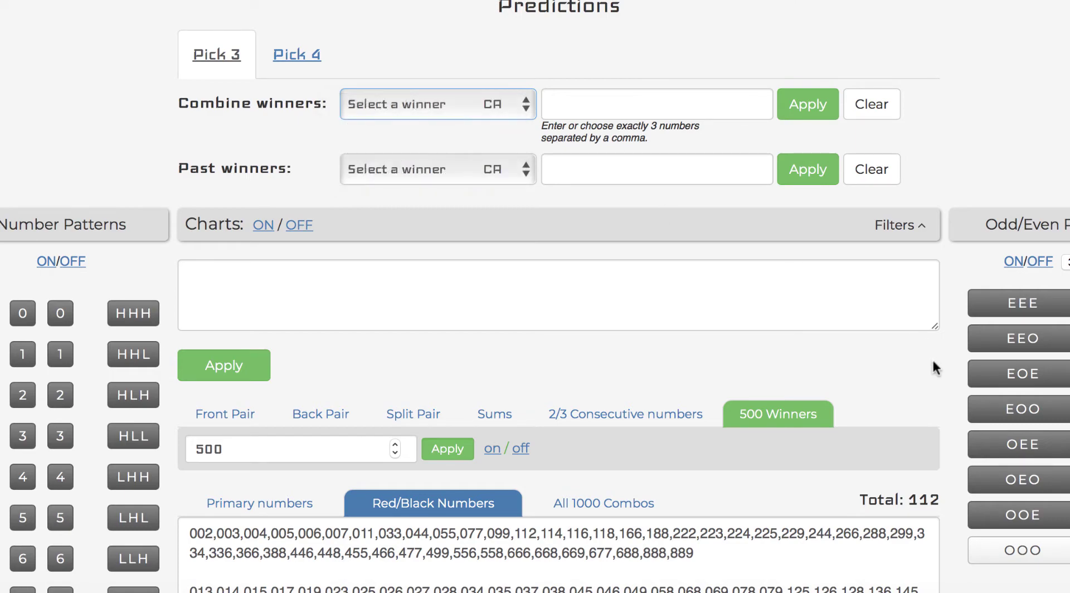
scroll(937, 368, down, 5)
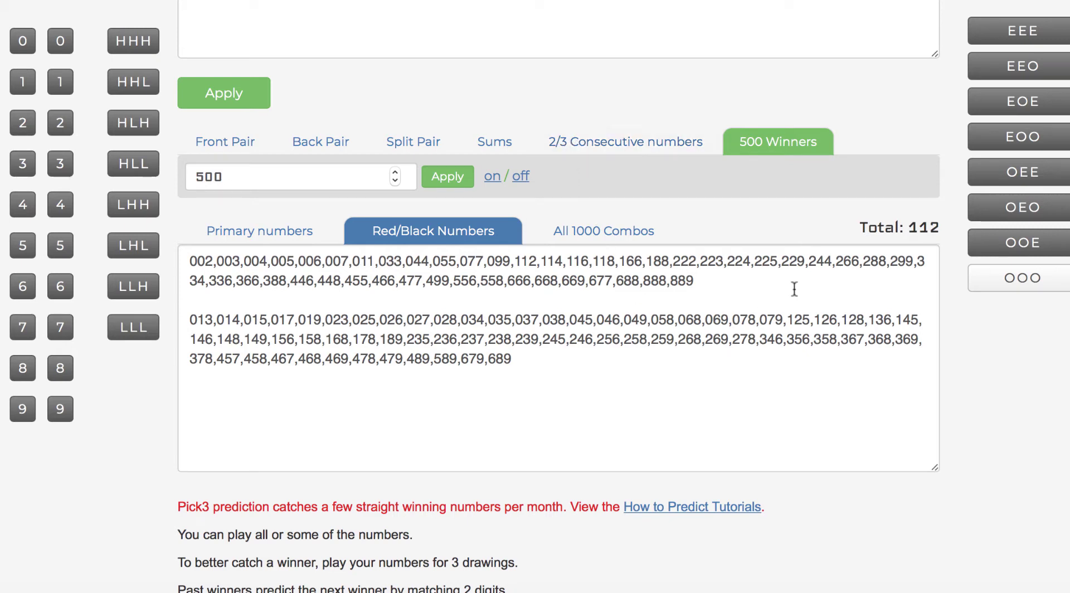
Highlight the 112 total and the Red/Black prediction numbers, then clear the selection
drag(944, 237, 905, 227)
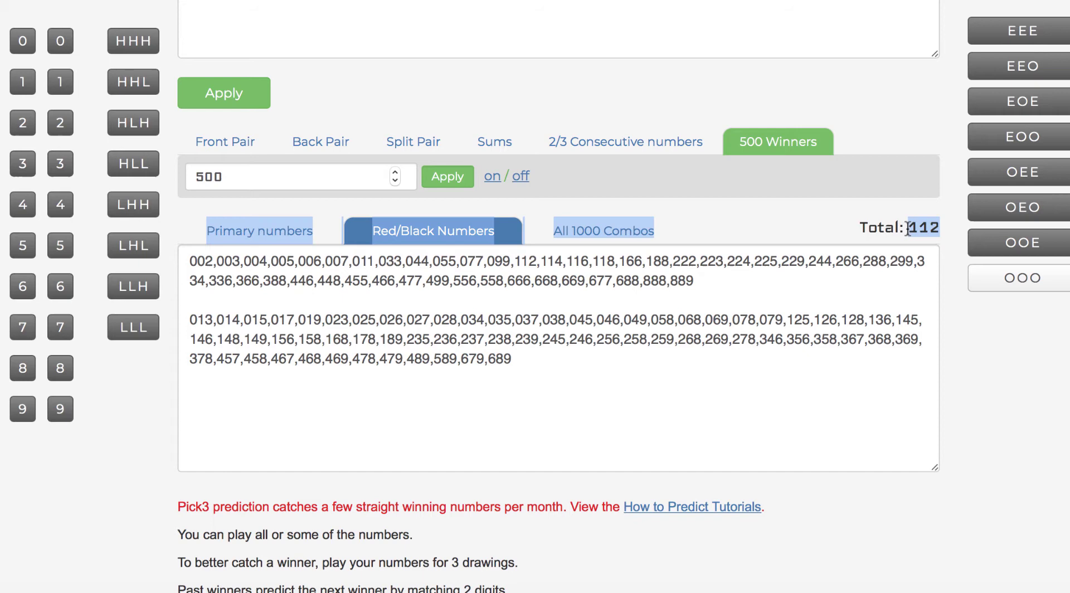
click(923, 352)
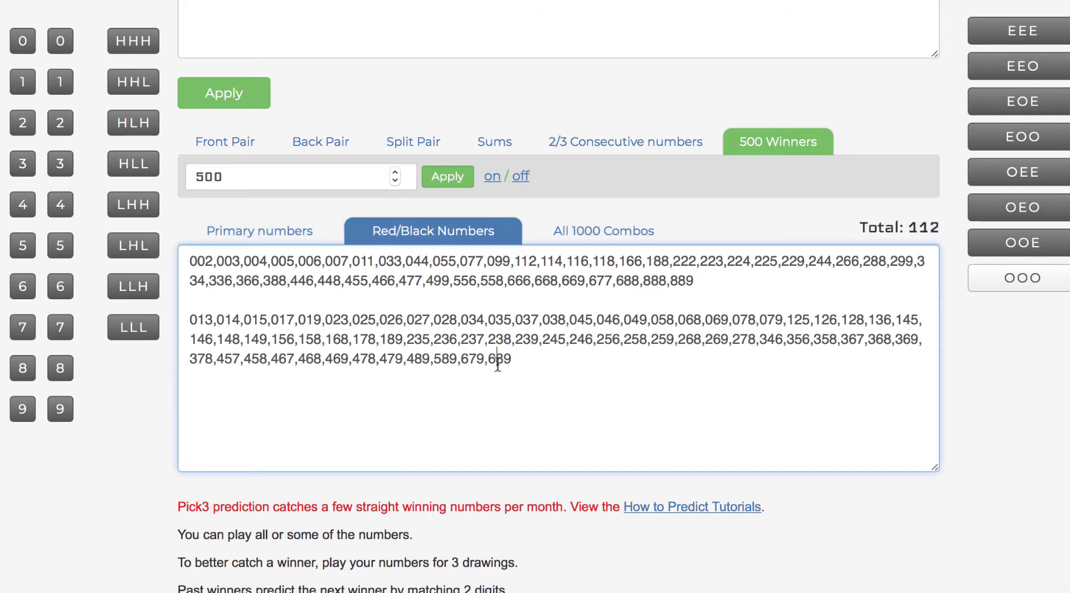
drag(496, 359, 191, 267)
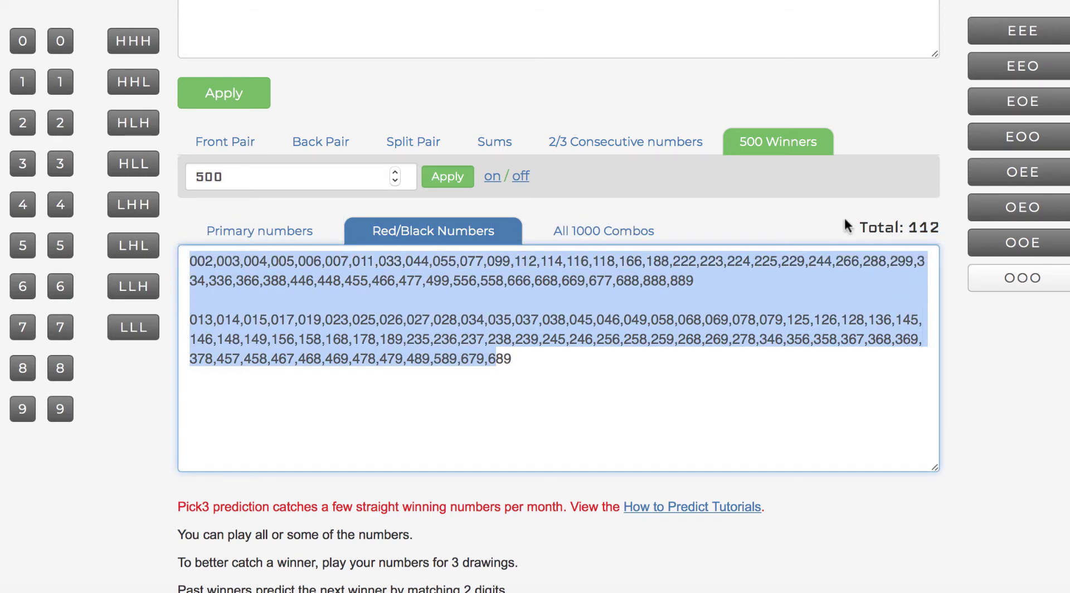
scroll(844, 219, up, 5)
scroll(845, 218, down, 4)
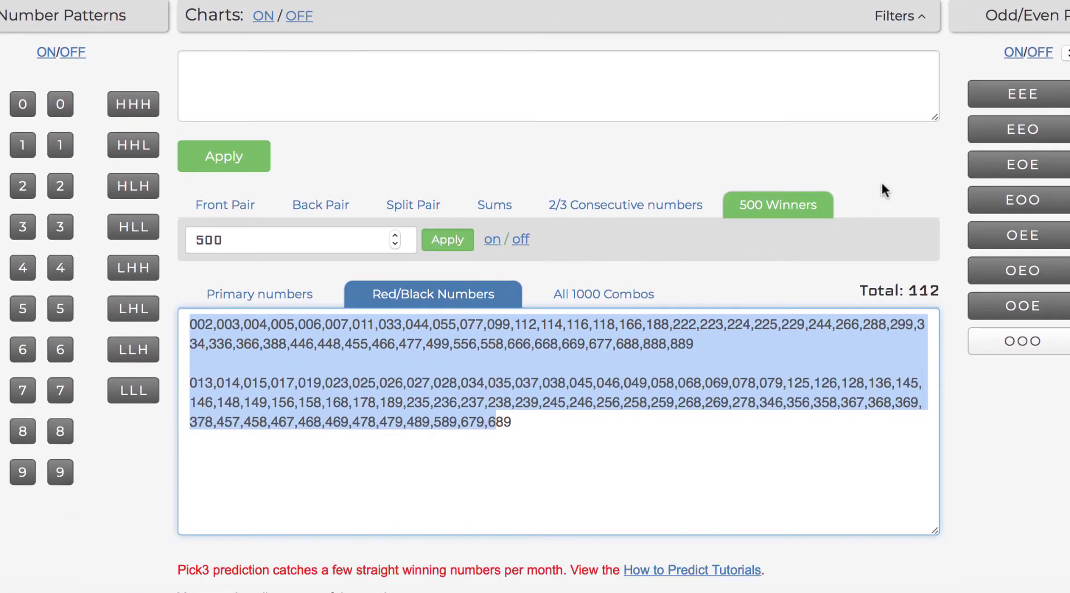
click(882, 182)
scroll(920, 206, up, 2)
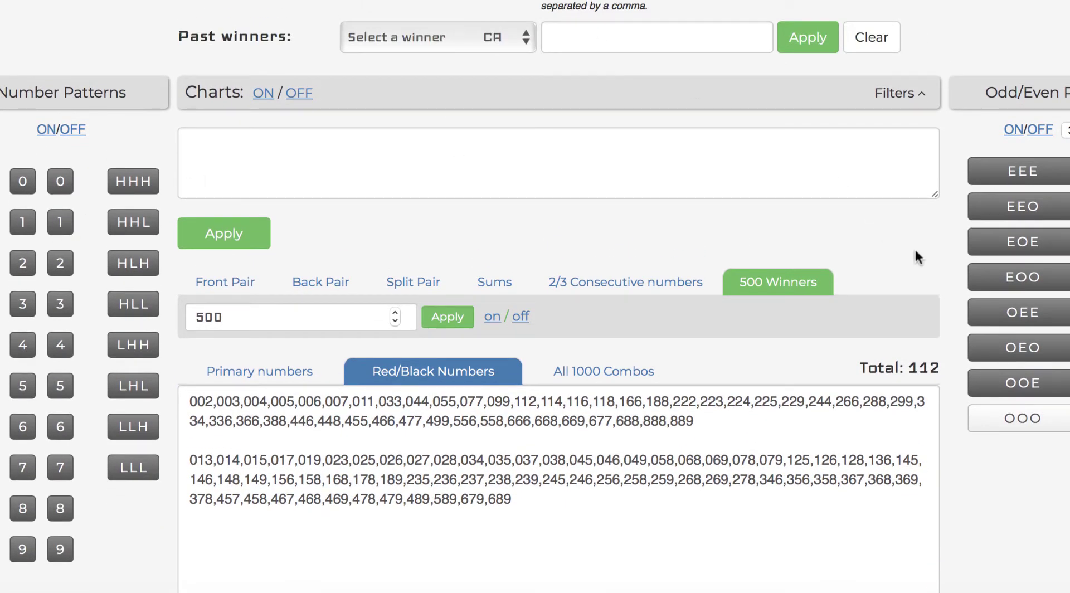
scroll(916, 258, down, 3)
scroll(917, 257, up, 1)
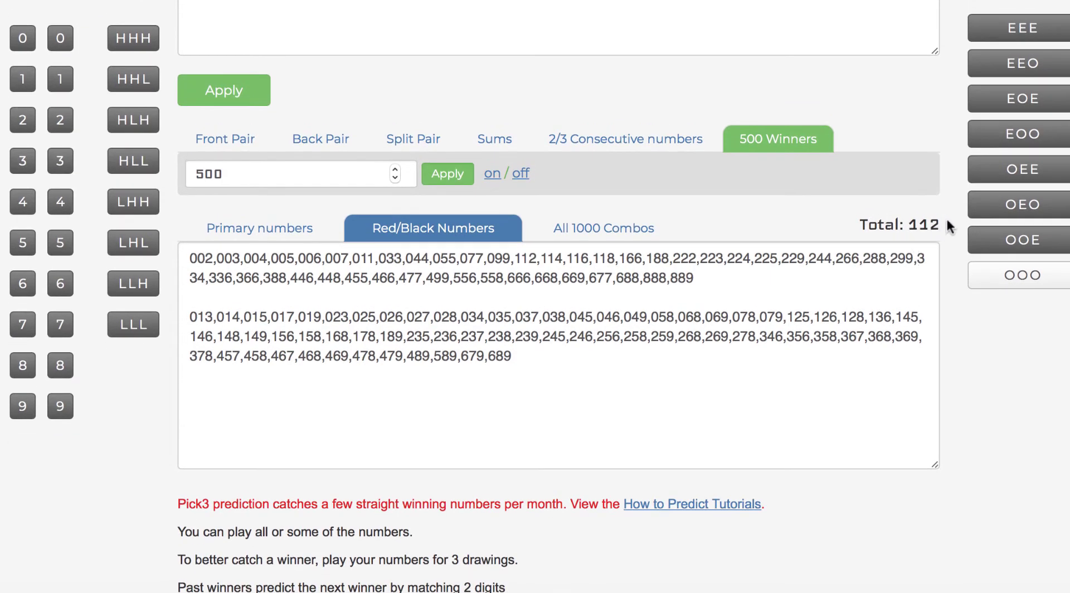
scroll(942, 226, up, 2)
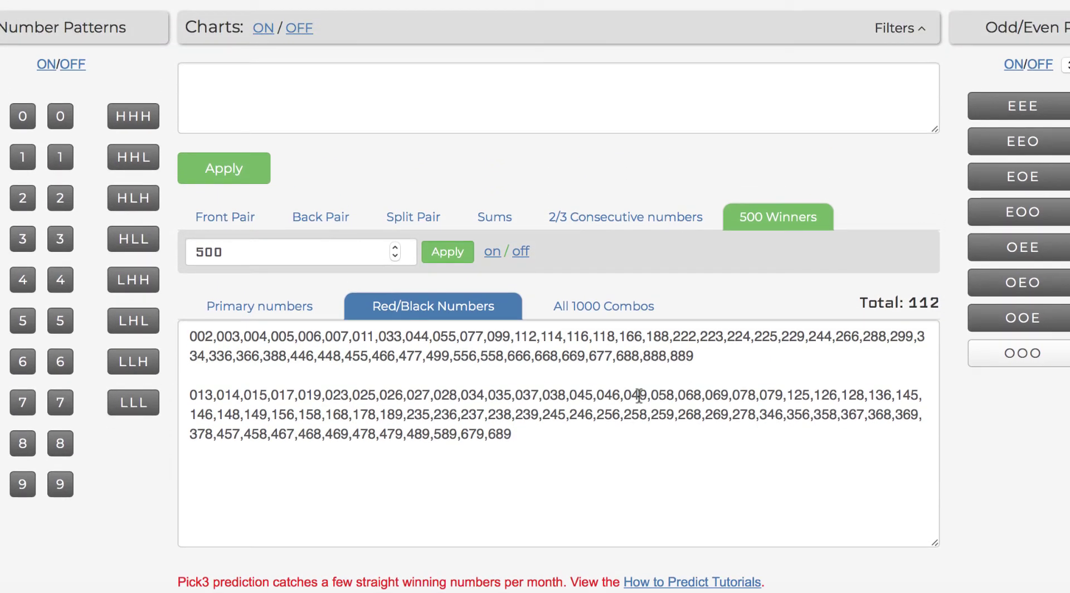
scroll(945, 300, up, 3)
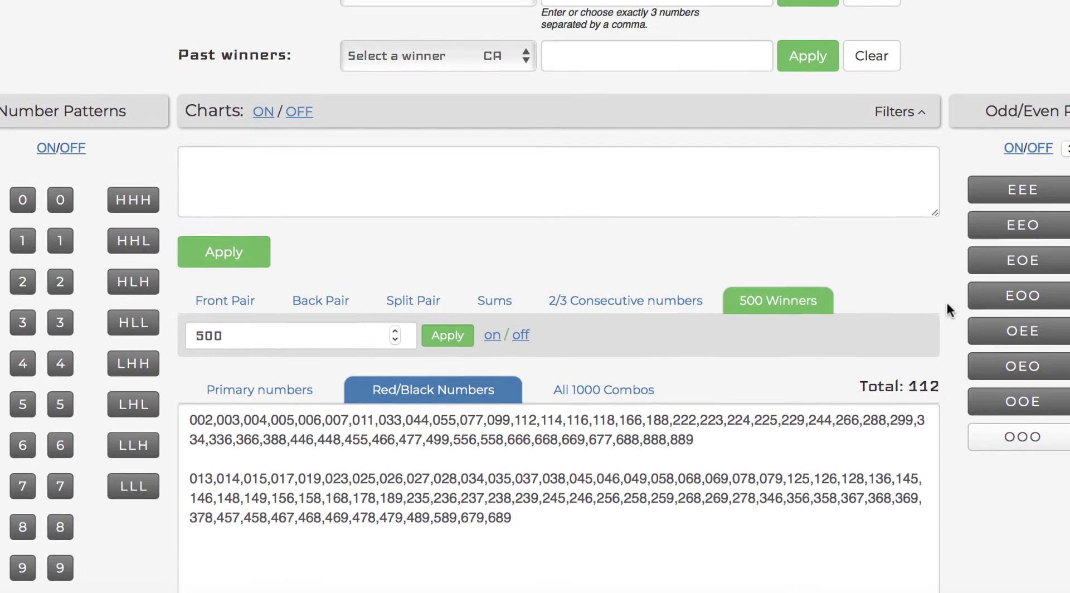
scroll(948, 304, up, 5)
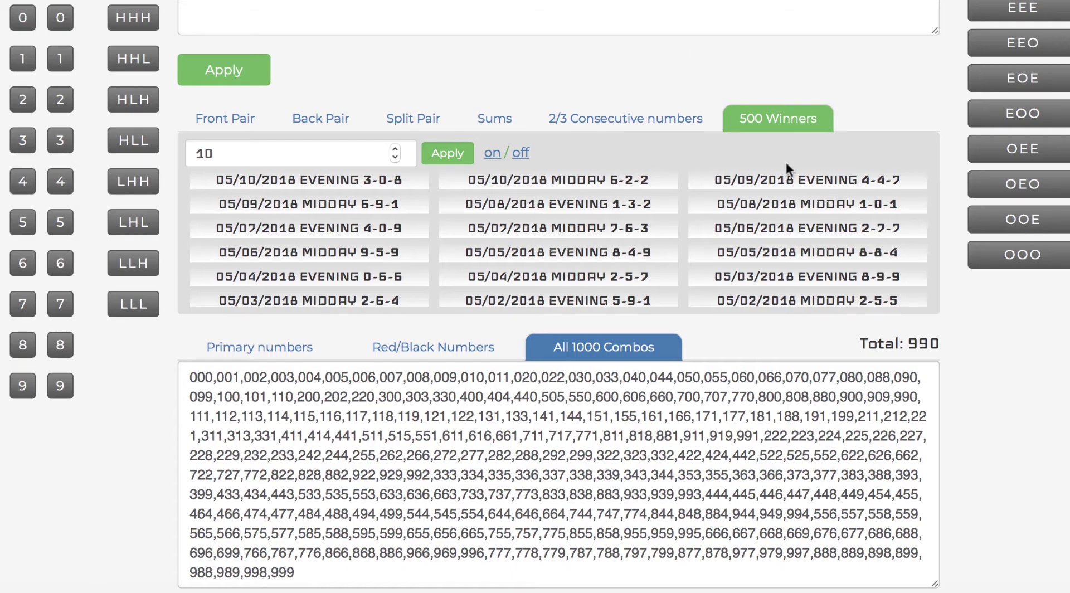
Show the Red/Black Numbers lists totalling 220 and delete the winners count value
scroll(1000, 357, up, 1)
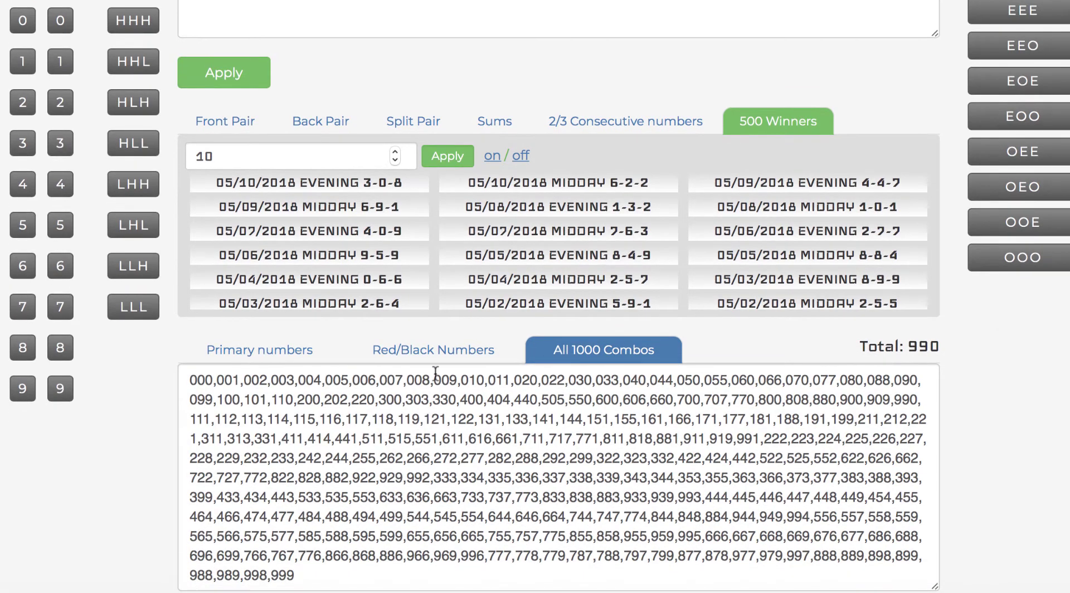
click(422, 357)
click(306, 160)
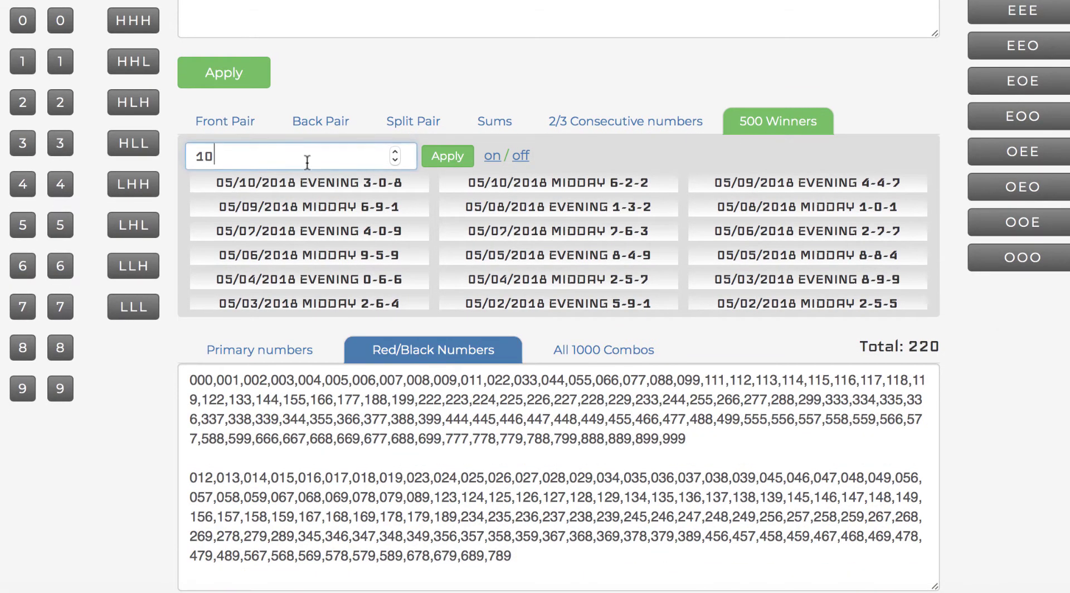
key(BackSpace)
key(BackSpace)
scroll(474, 358, up, 10)
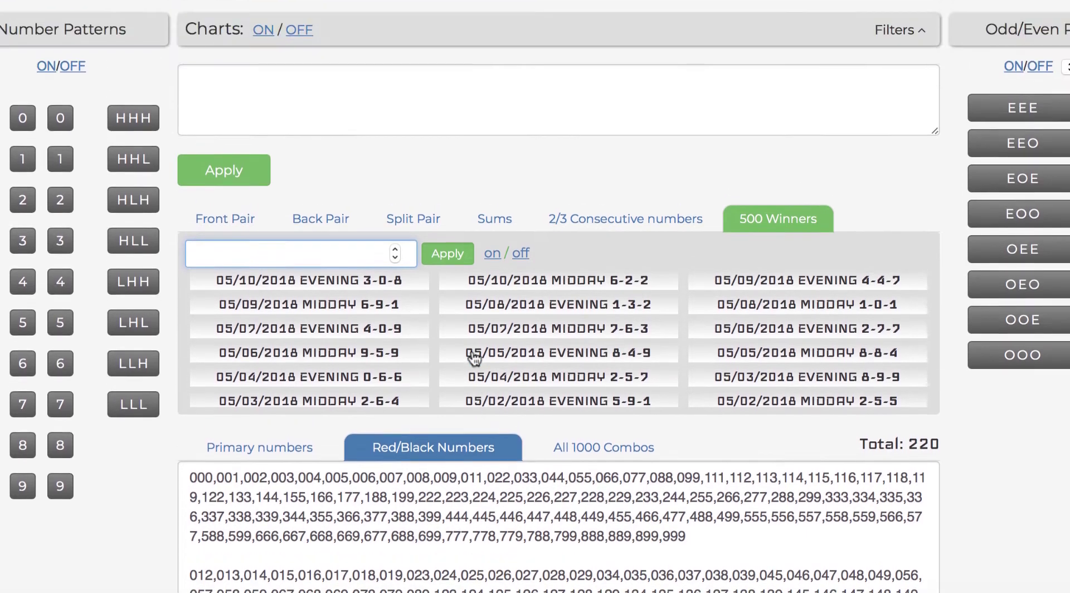
scroll(471, 352, up, 1)
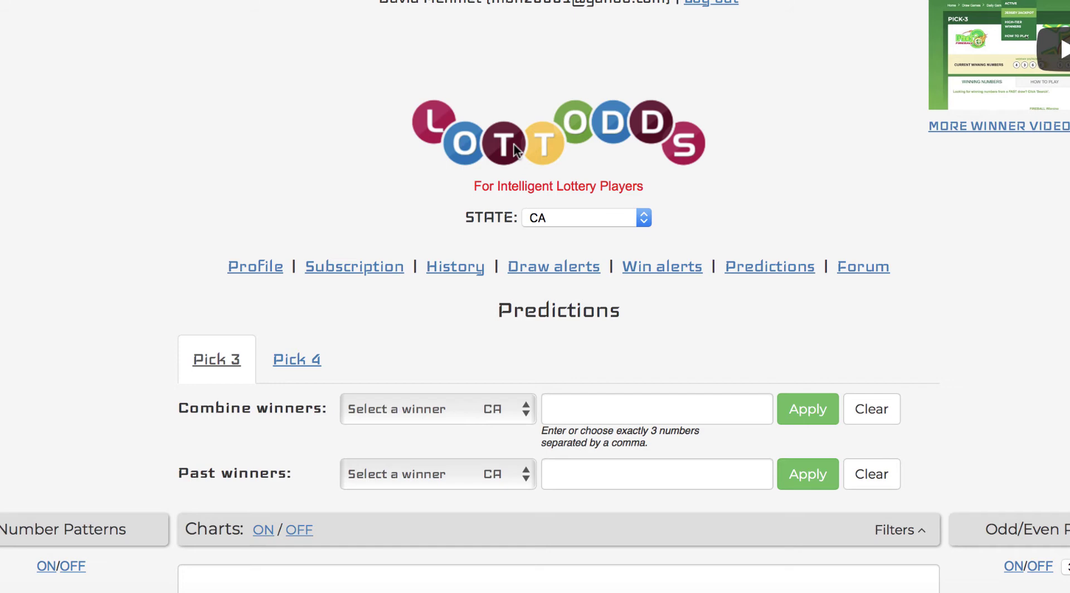
Return home and run the Daily 3 prediction for lowest winning digit 1 (100–199 grid)
click(514, 146)
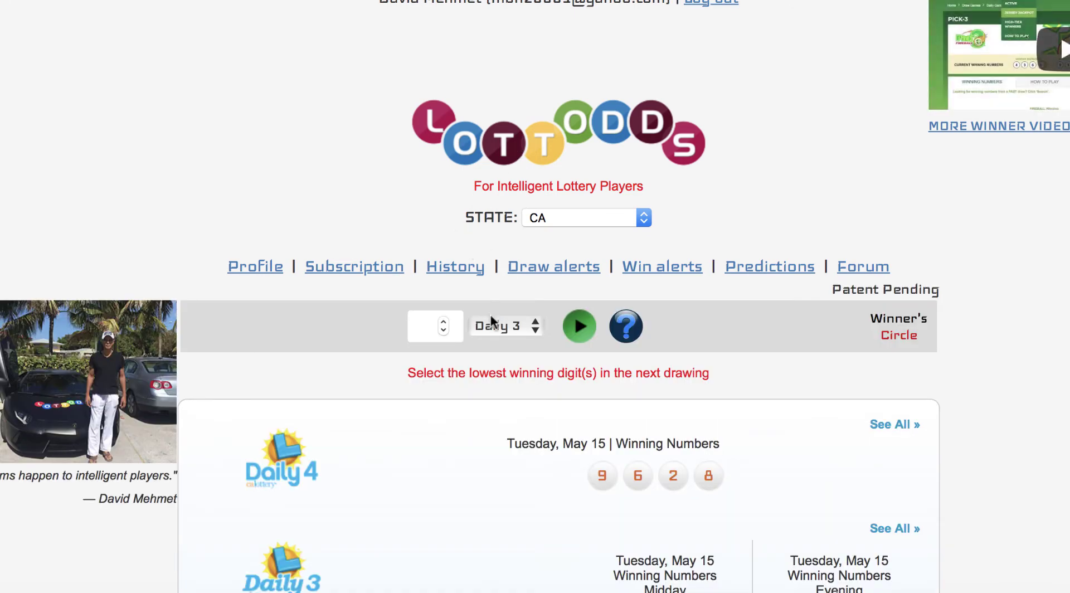
click(444, 323)
click(580, 326)
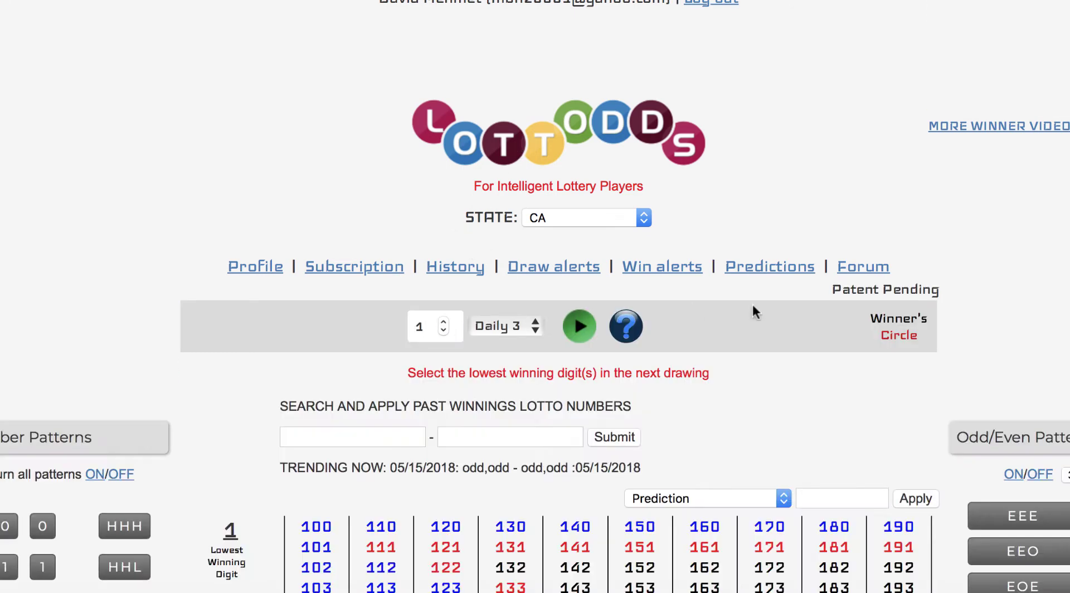
scroll(870, 326, down, 10)
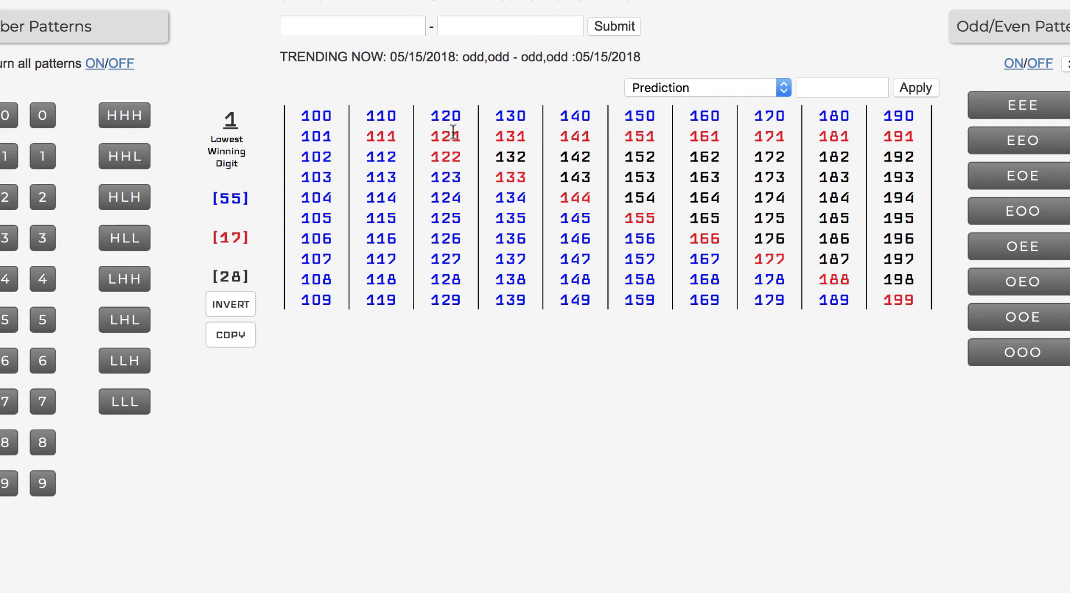
scroll(878, 260, up, 4)
scroll(878, 259, up, 3)
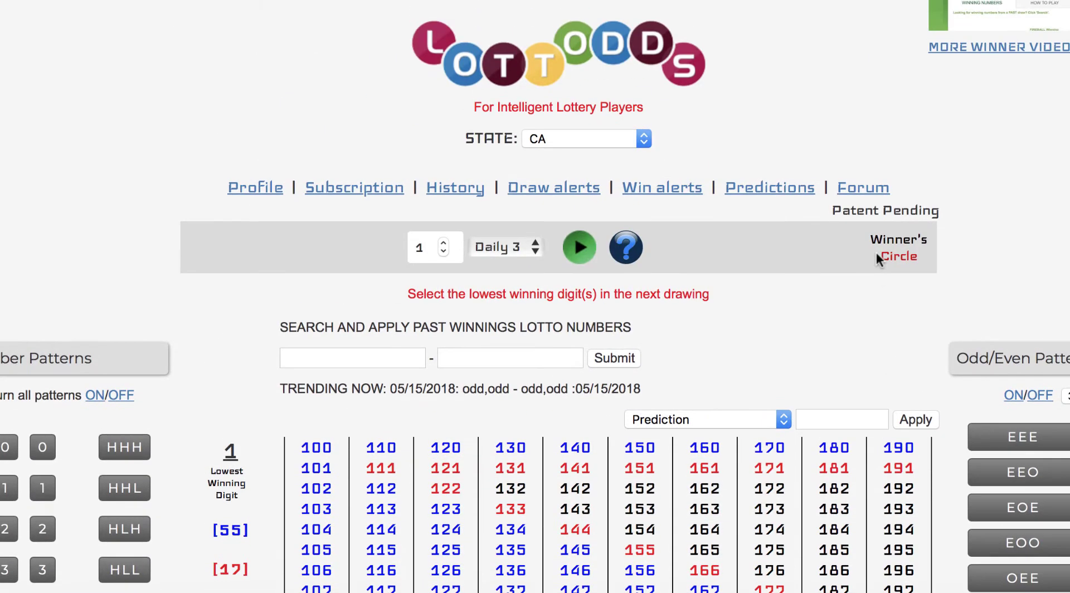
Open the Predictions page showing the Red/Black Numbers combinations
click(769, 189)
scroll(708, 365, down, 6)
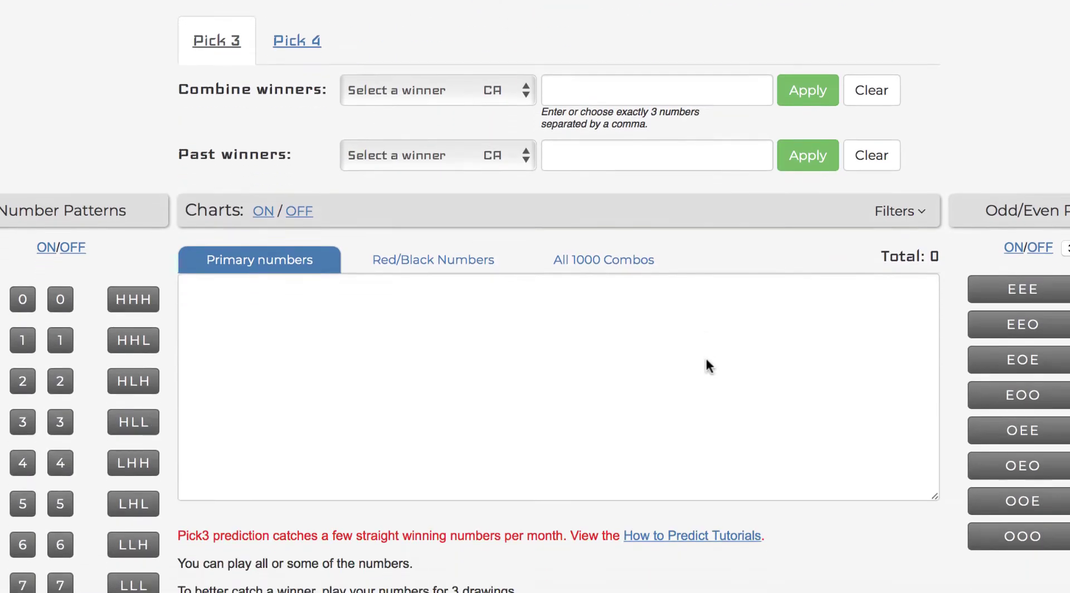
click(456, 230)
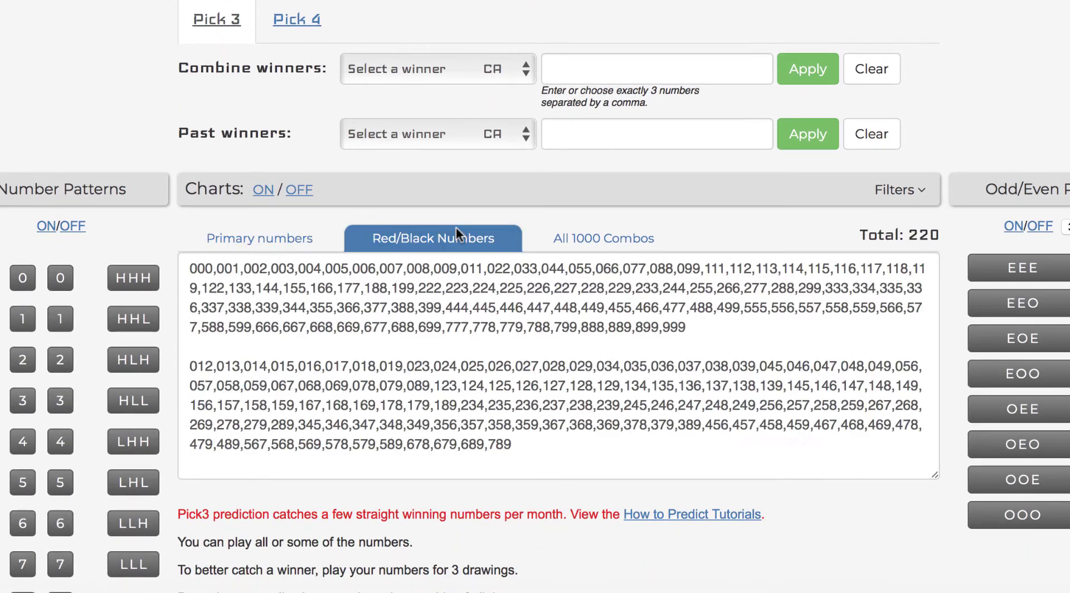
Apply the 500 Winners filter, cutting the Red/Black total from 220 to 139
click(923, 191)
scroll(752, 270, down, 4)
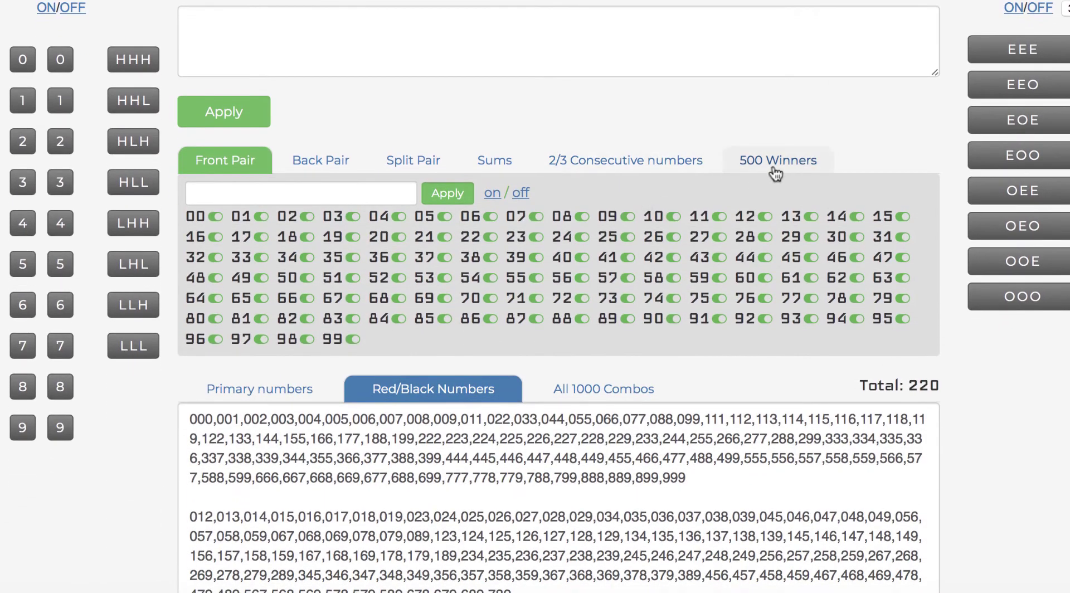
click(773, 172)
click(251, 203)
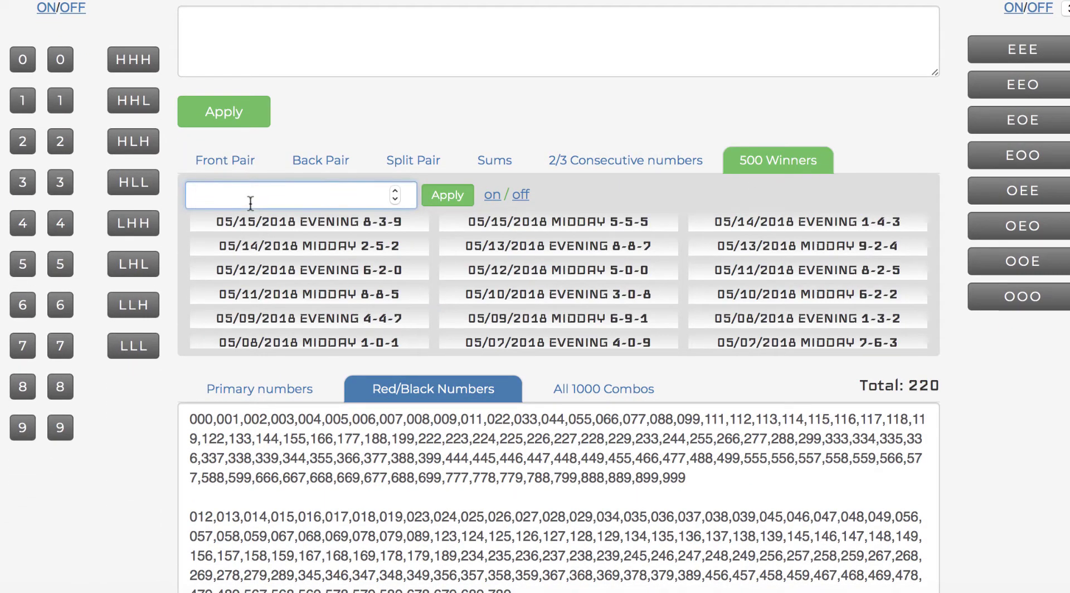
click(447, 195)
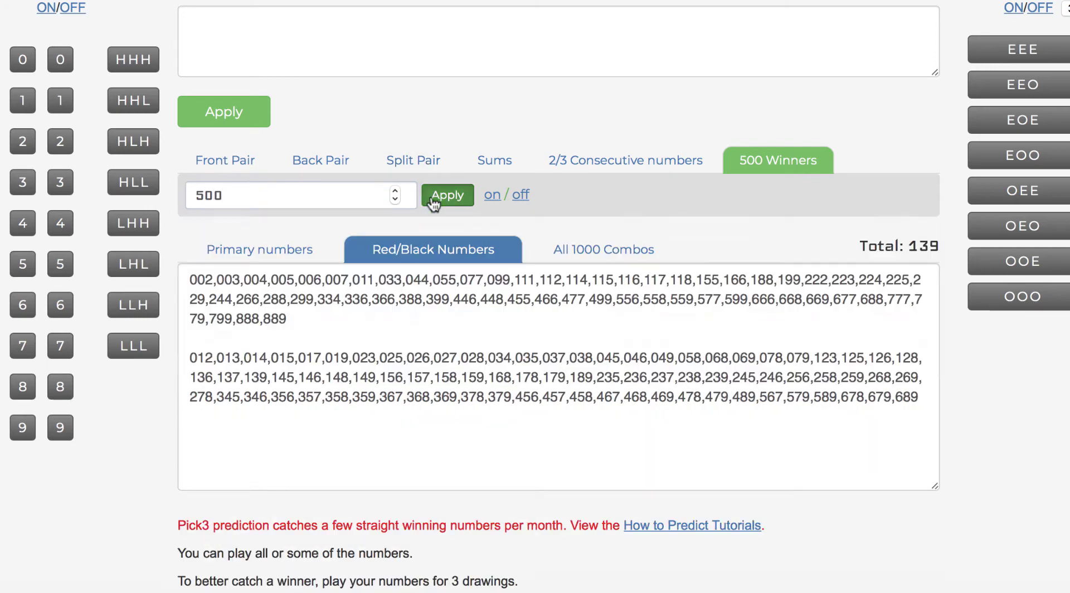
scroll(955, 338, up, 1)
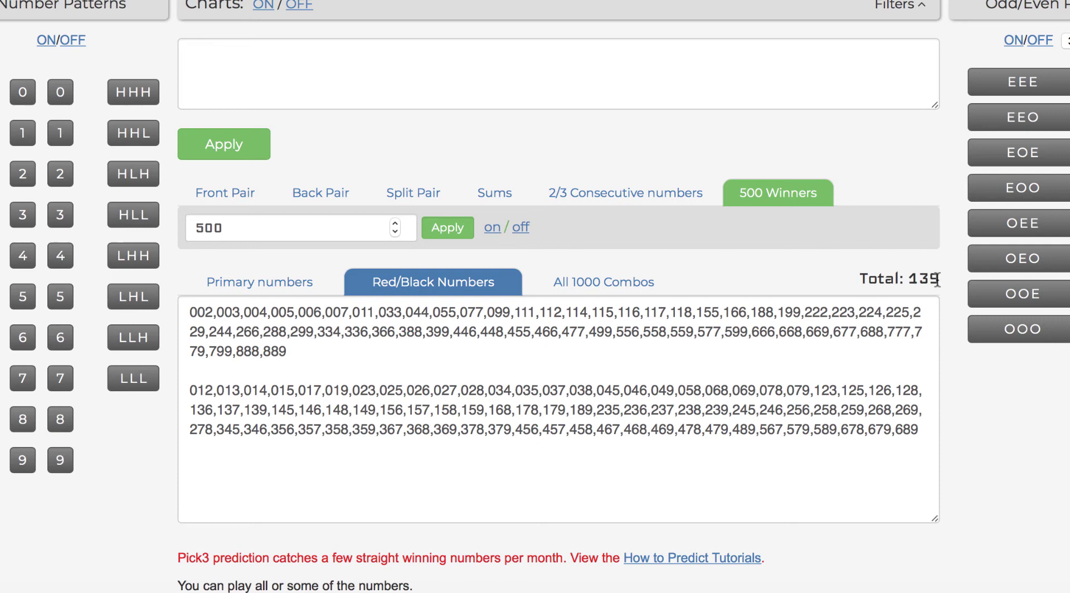
drag(938, 280, 913, 279)
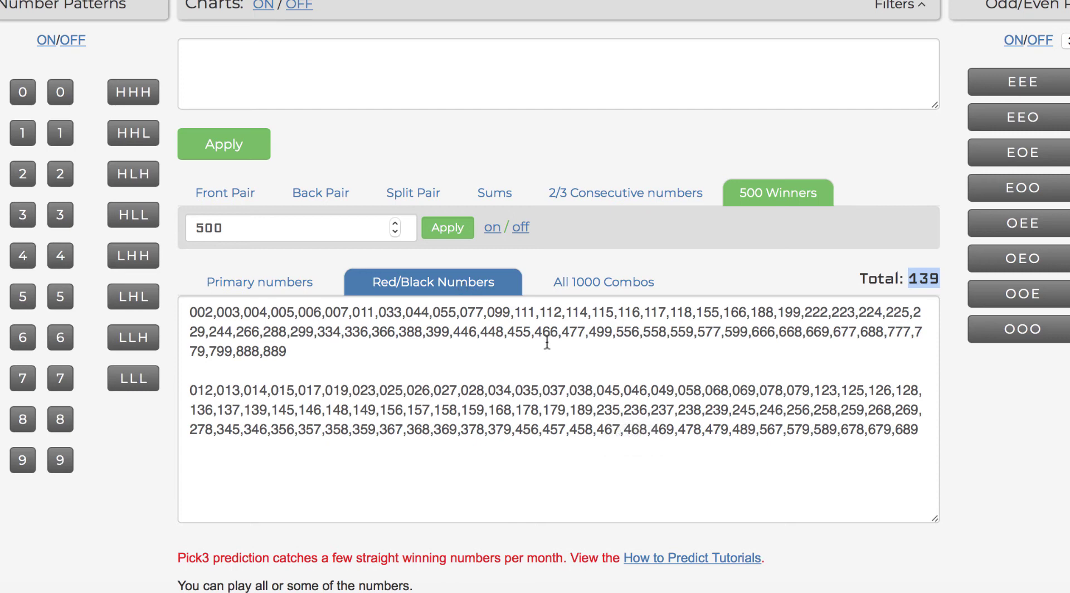
scroll(681, 277, up, 3)
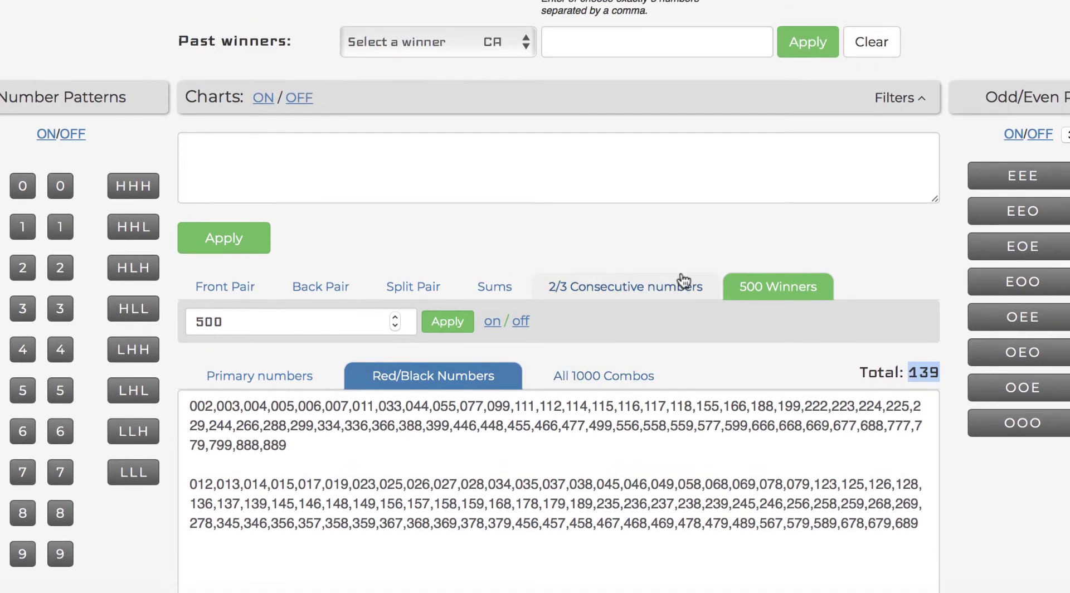
Reload the page and show the unfiltered Red/Black Numbers lists totalling 220
key(super+r)
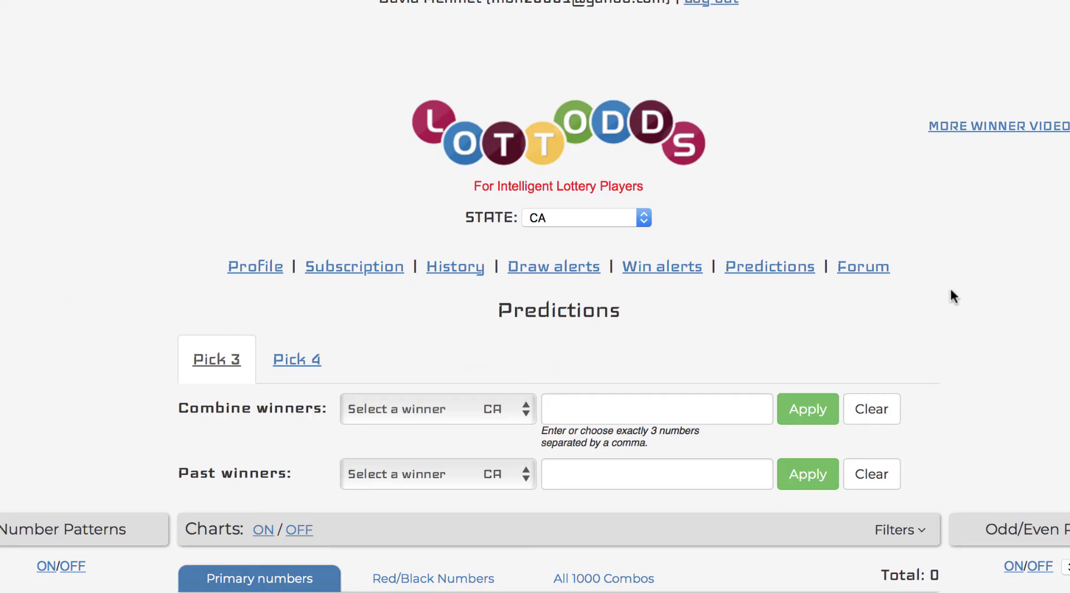
scroll(951, 297, down, 8)
scroll(884, 296, up, 3)
click(496, 182)
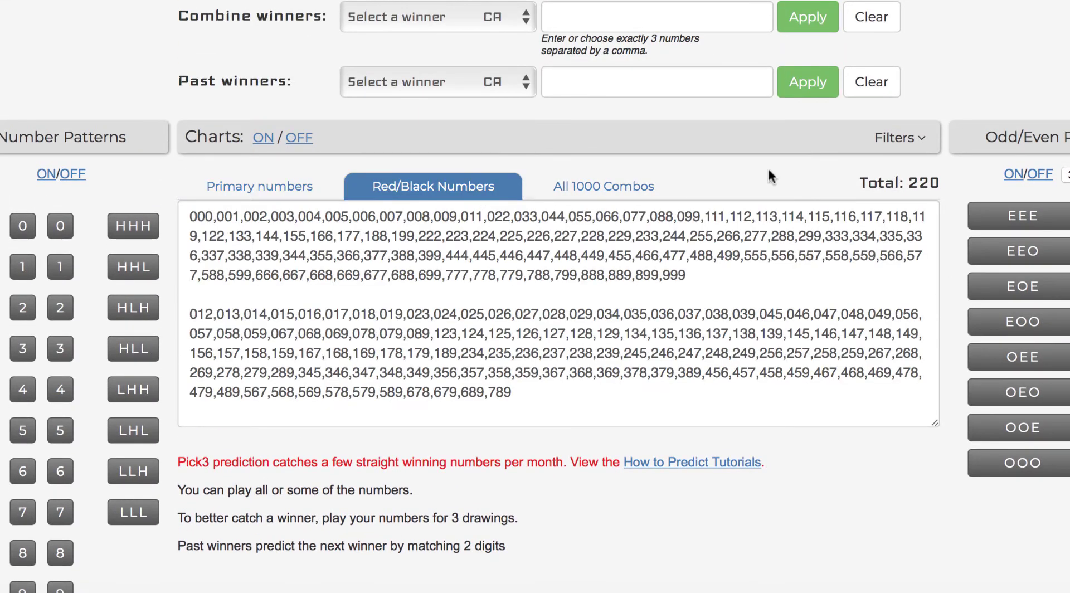
drag(939, 184, 914, 183)
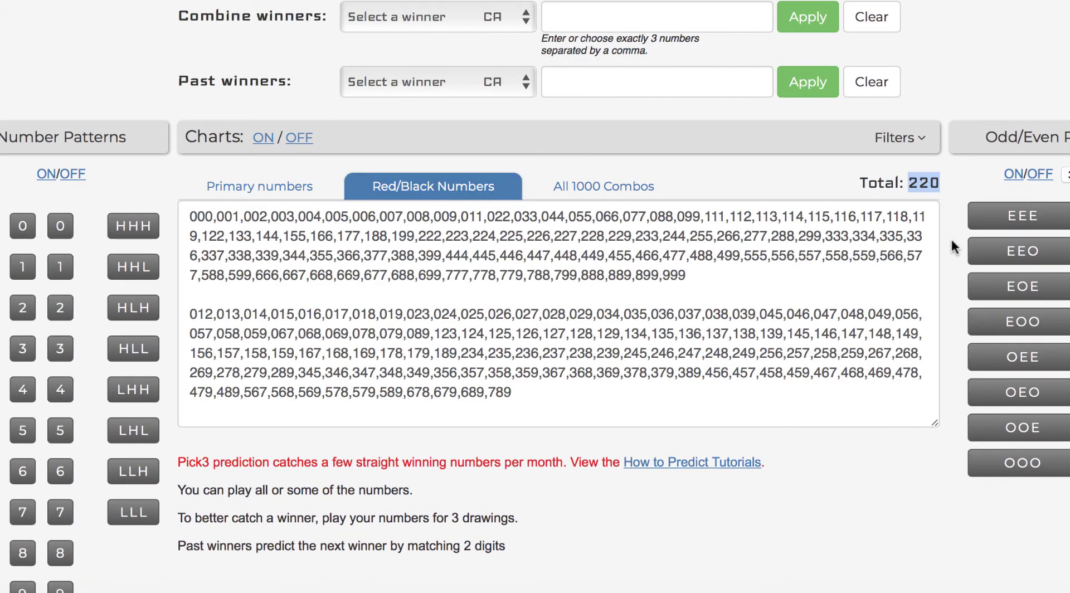
scroll(954, 247, up, 1)
Show all 1000 Pick 3 combos with the filter options open
click(594, 221)
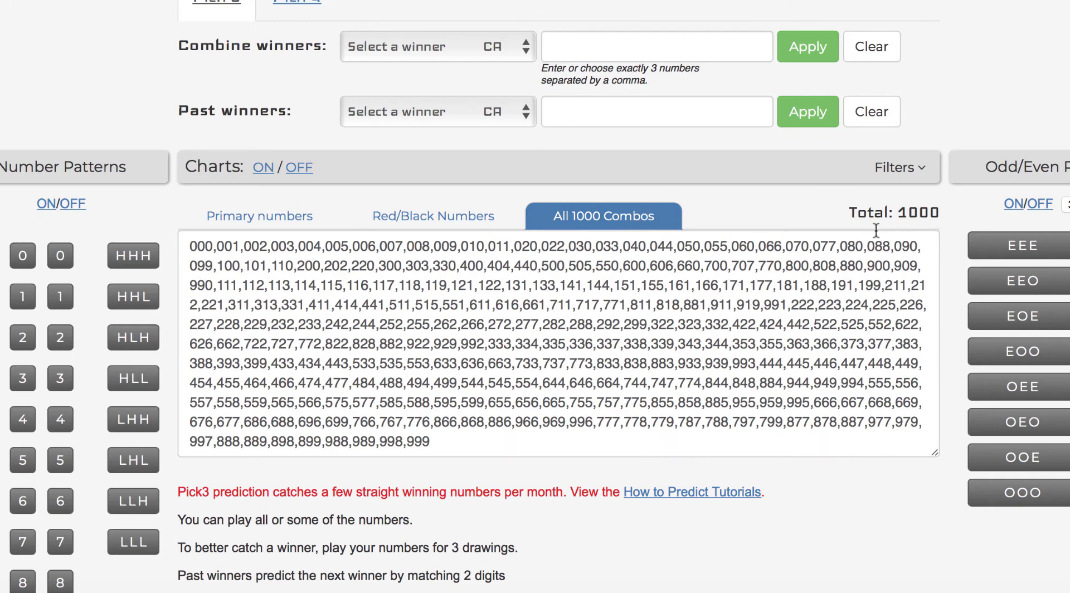
scroll(877, 229, up, 3)
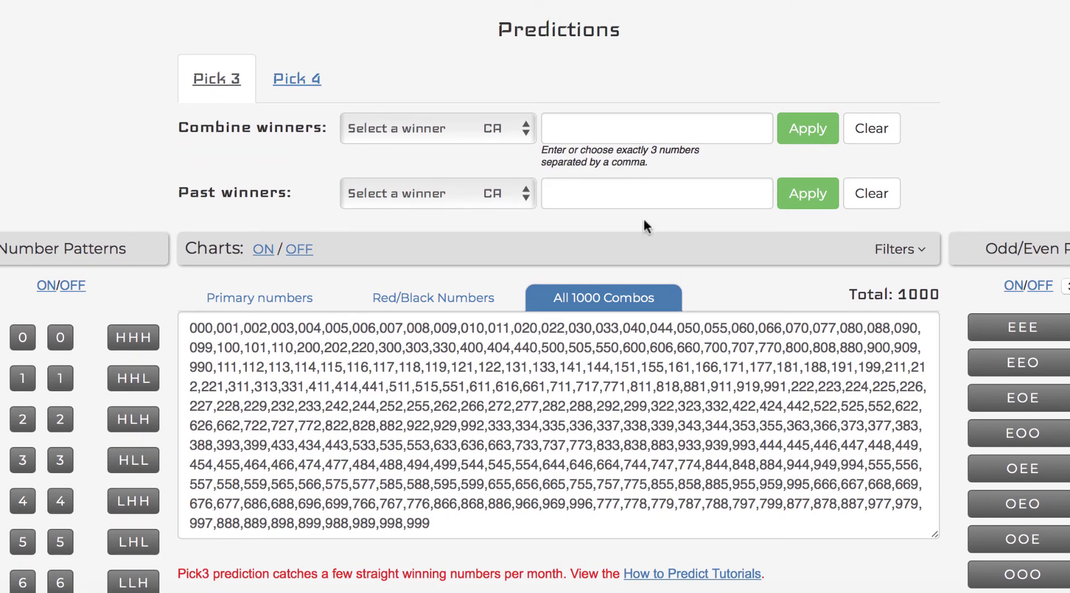
click(904, 249)
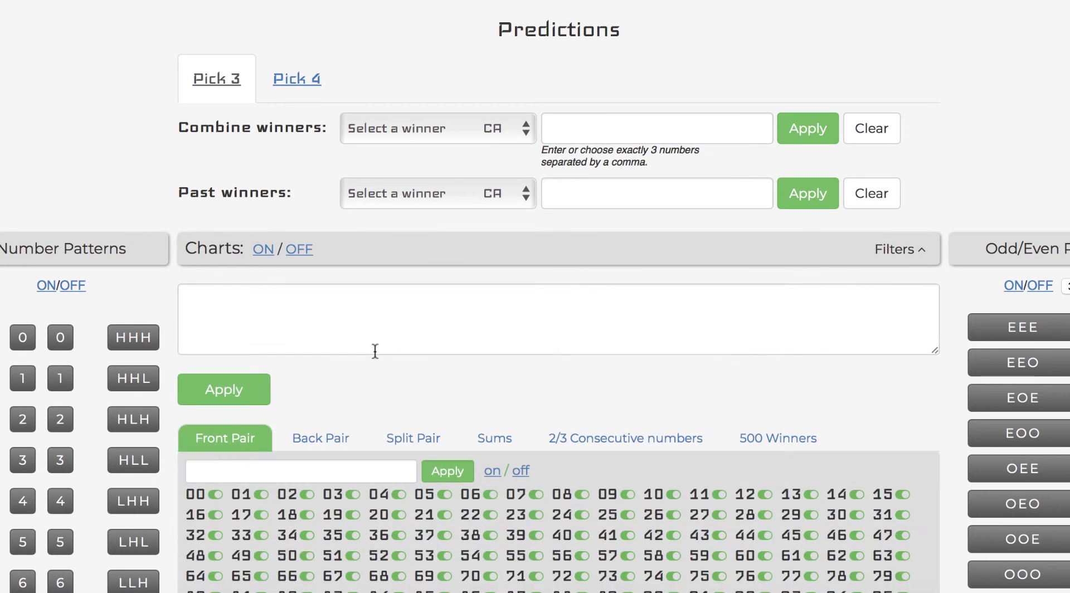
Set the 500 Winners filter to 500 and apply it to all combos
click(302, 471)
scroll(595, 344, down, 7)
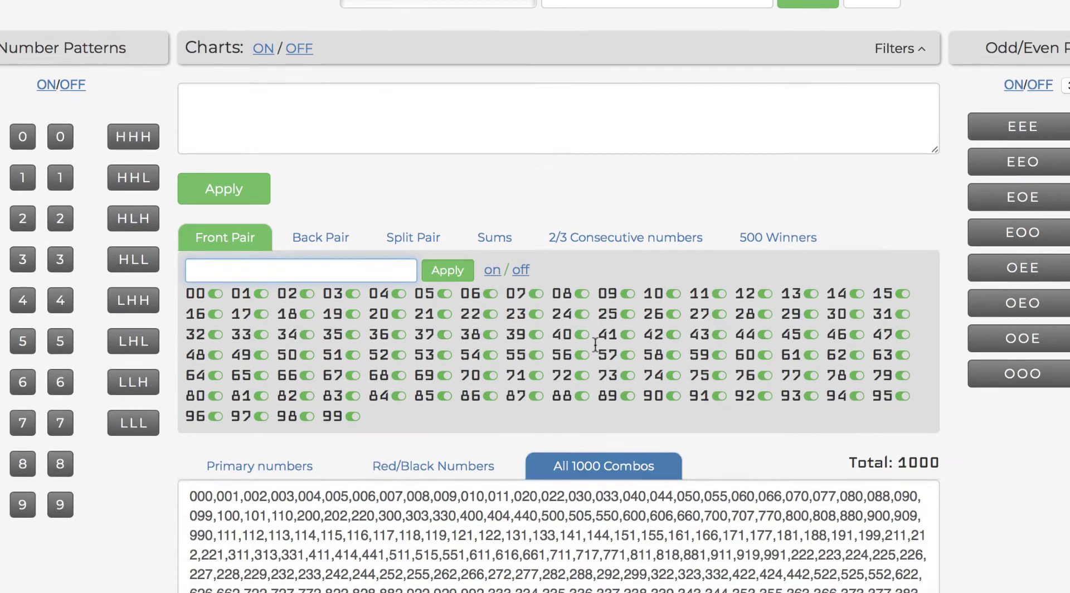
click(803, 229)
click(366, 262)
text(5)
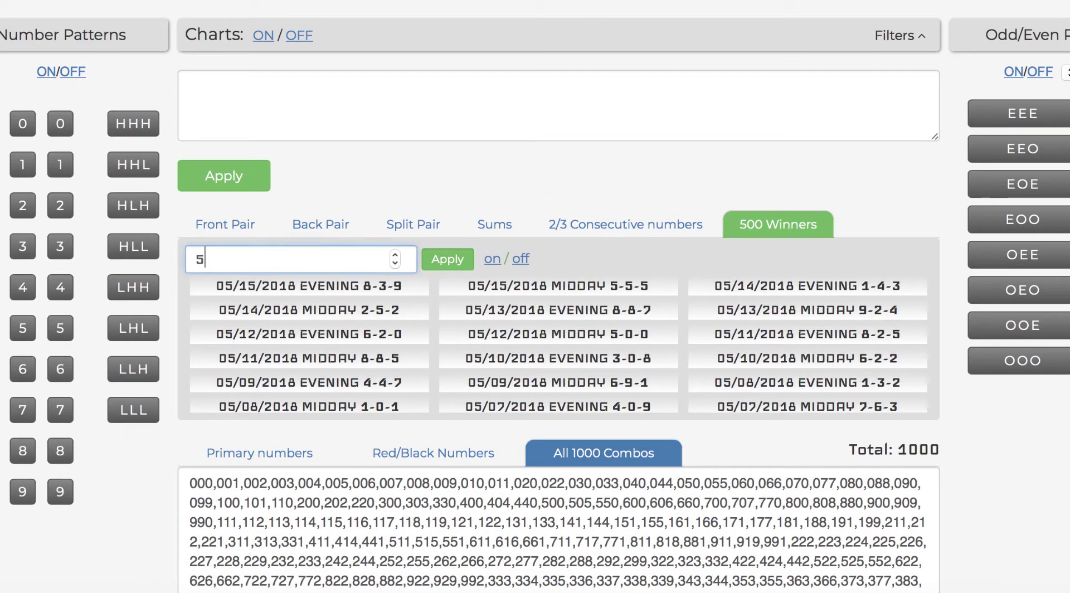
text(00)
click(467, 250)
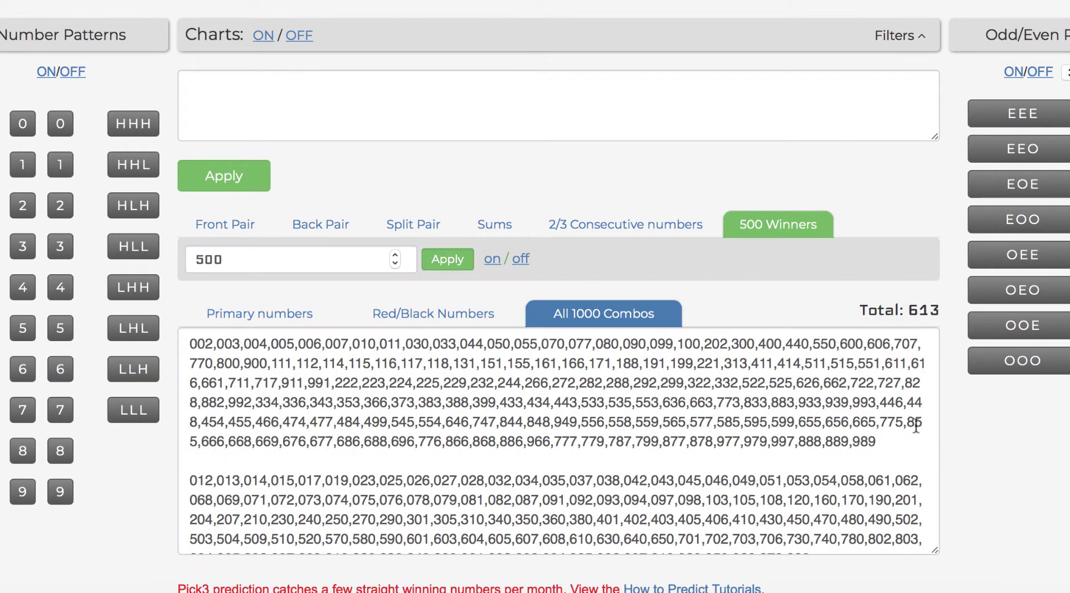
Confirm the filtered All 1000 Combos total dropped to 613
scroll(935, 448, down, 5)
scroll(962, 437, down, 3)
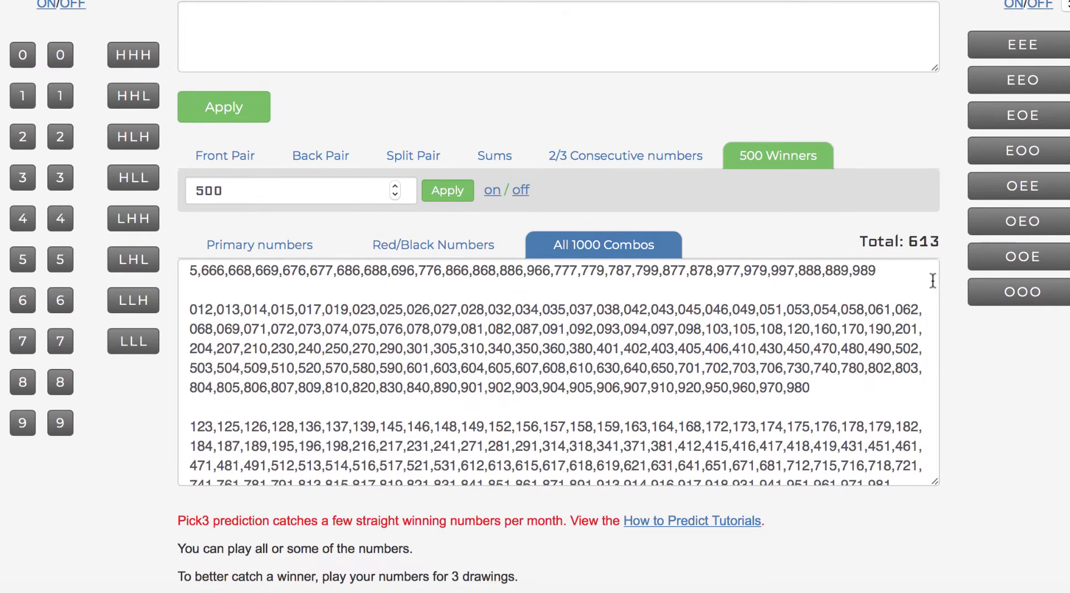
drag(938, 241, 912, 238)
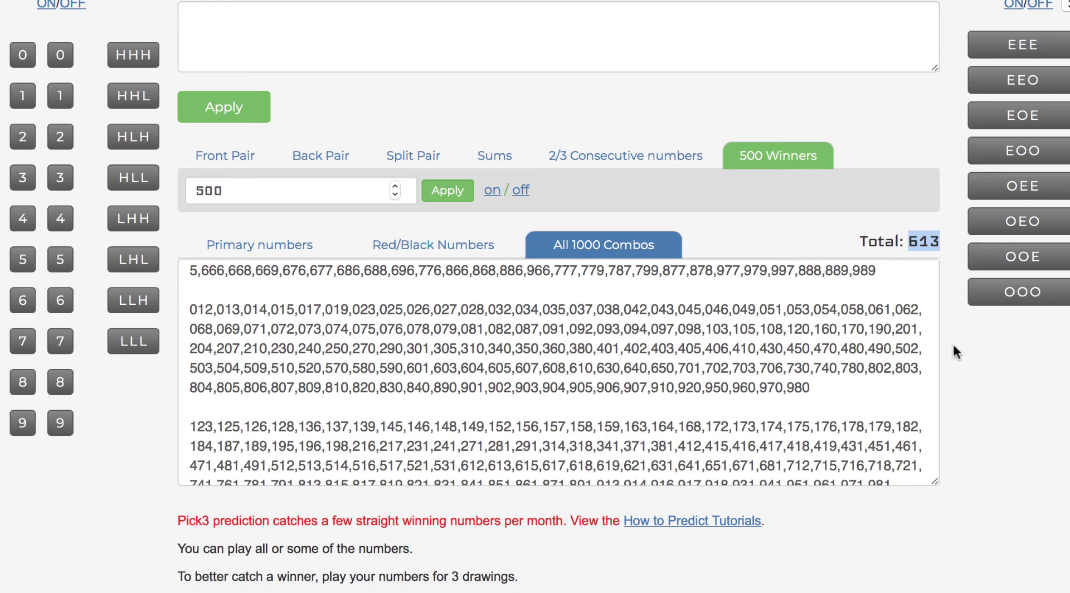
scroll(953, 347, up, 2)
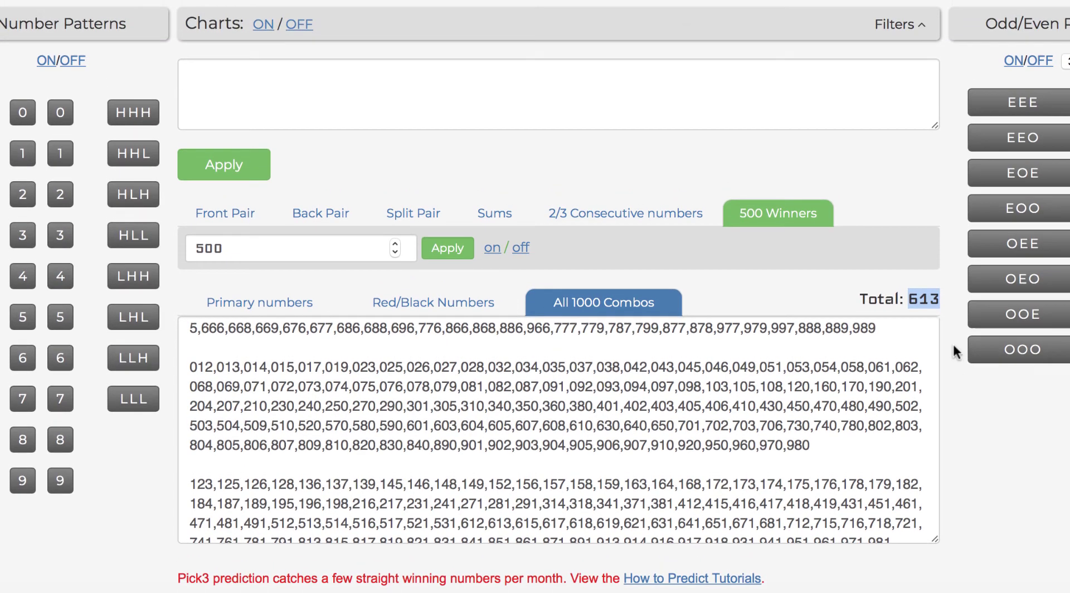
scroll(954, 350, up, 1)
scroll(953, 349, up, 1)
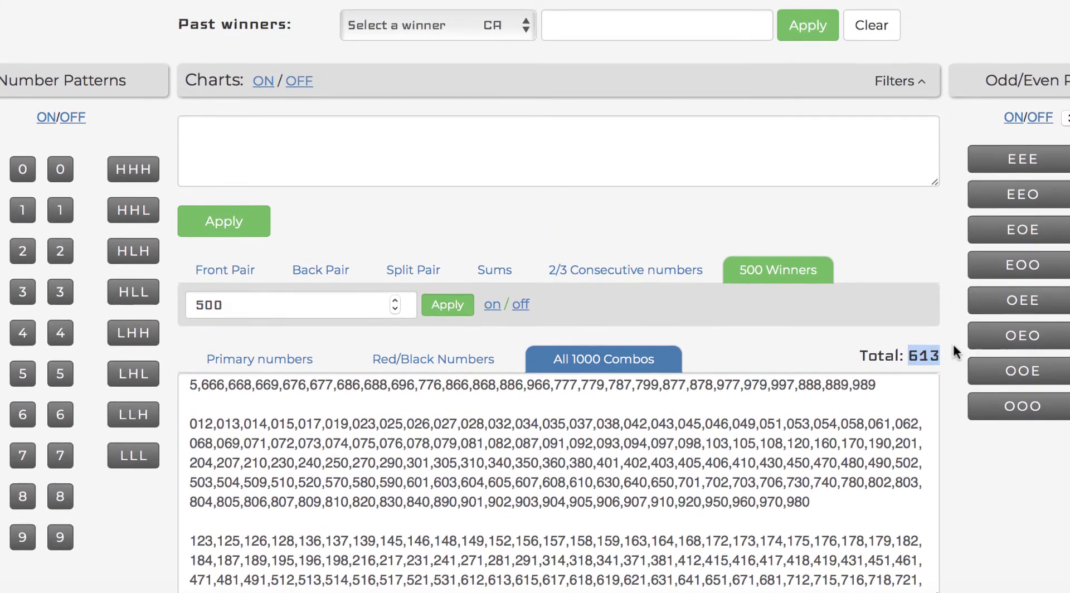
scroll(954, 351, down, 2)
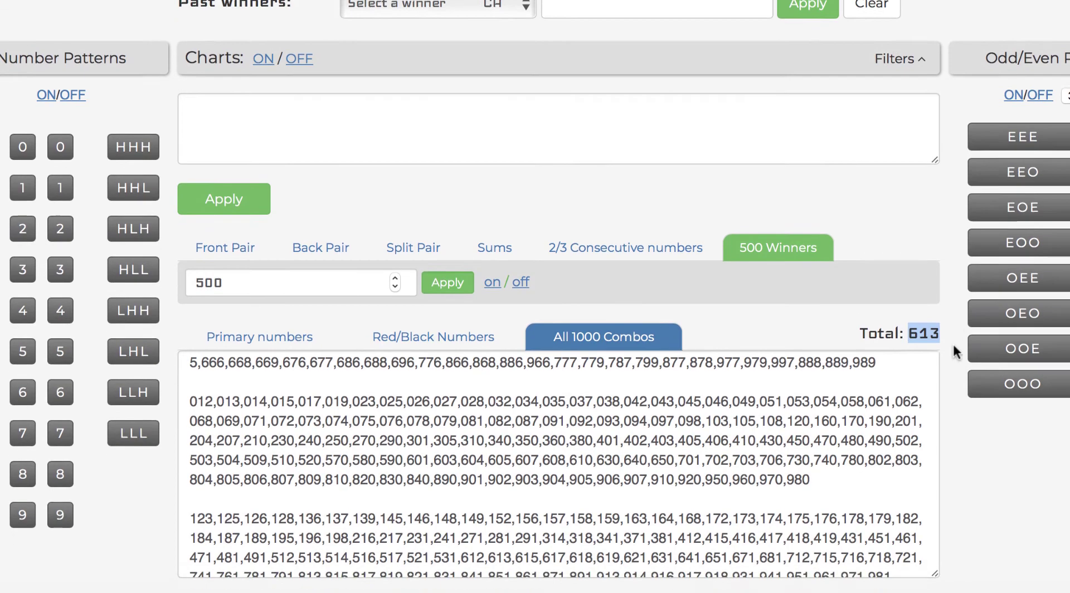
scroll(952, 350, up, 1)
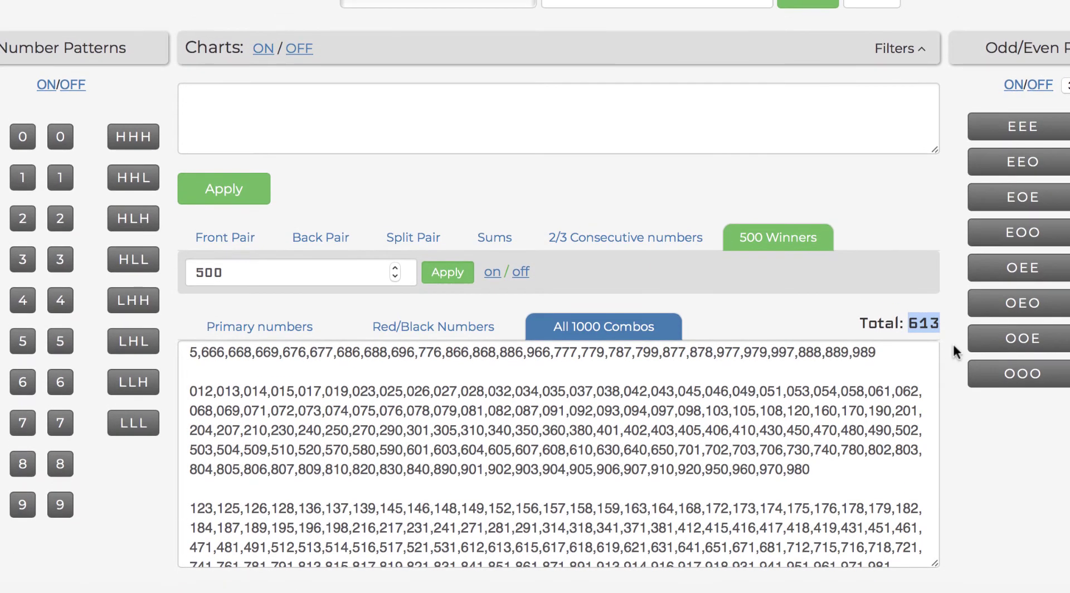
scroll(954, 351, up, 2)
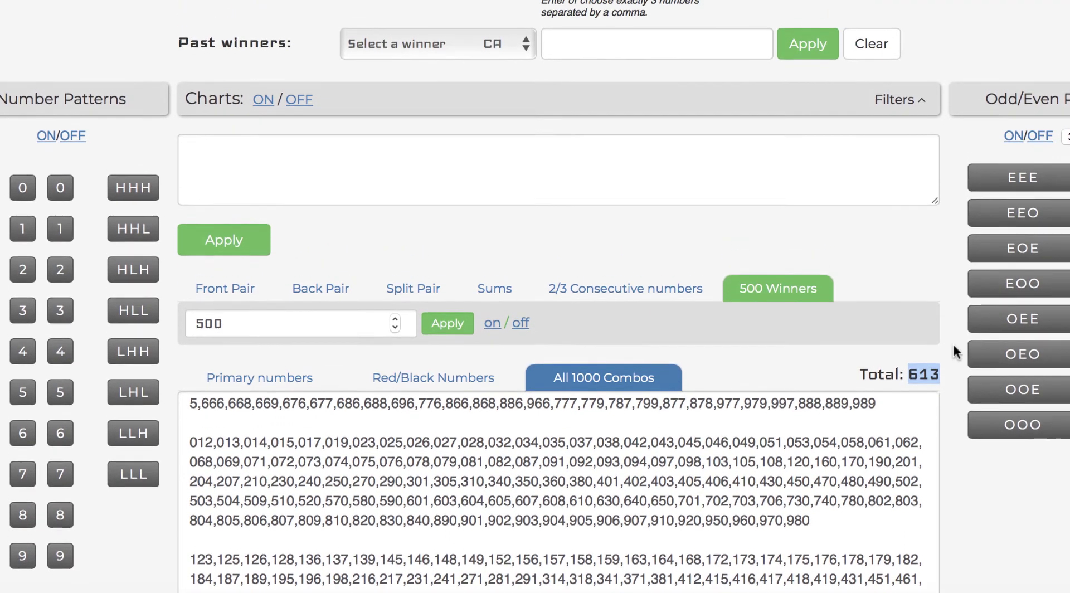
scroll(955, 351, up, 5)
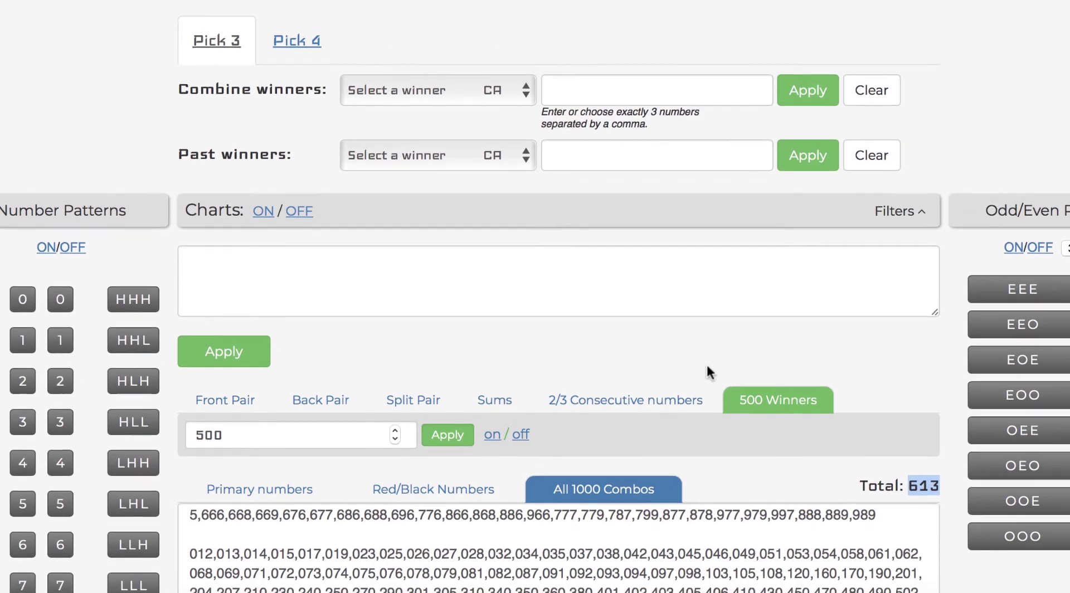
scroll(707, 367, down, 5)
click(436, 358)
click(443, 306)
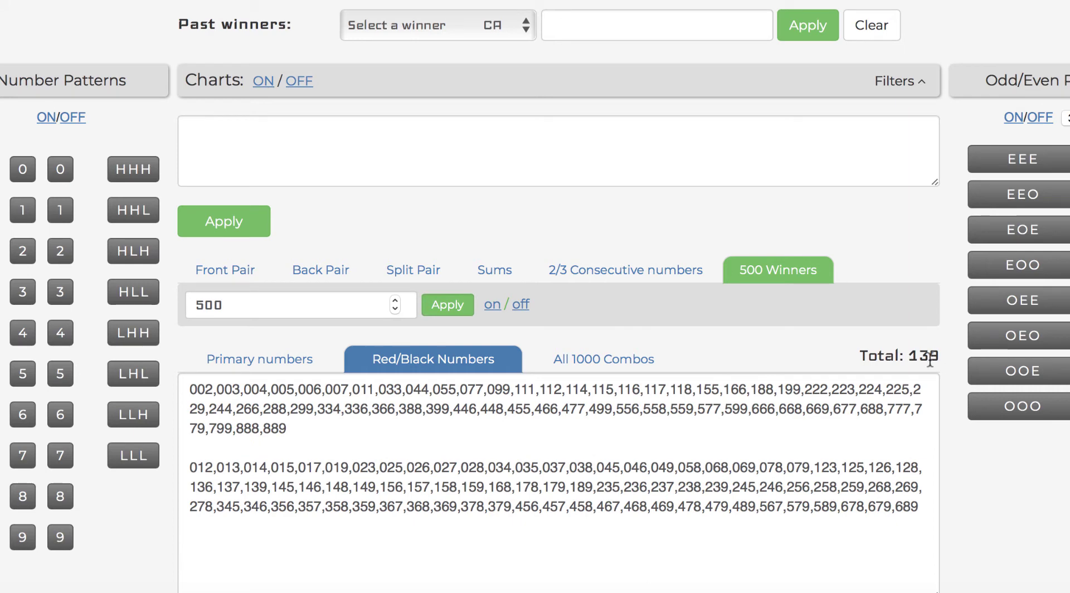
click(1010, 410)
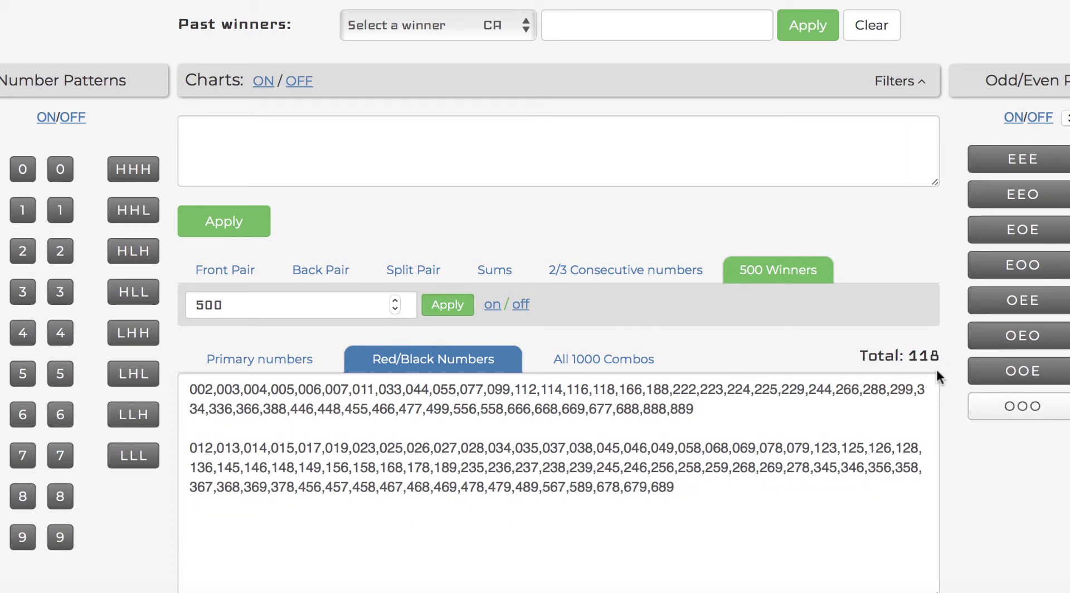
scroll(957, 424, down, 2)
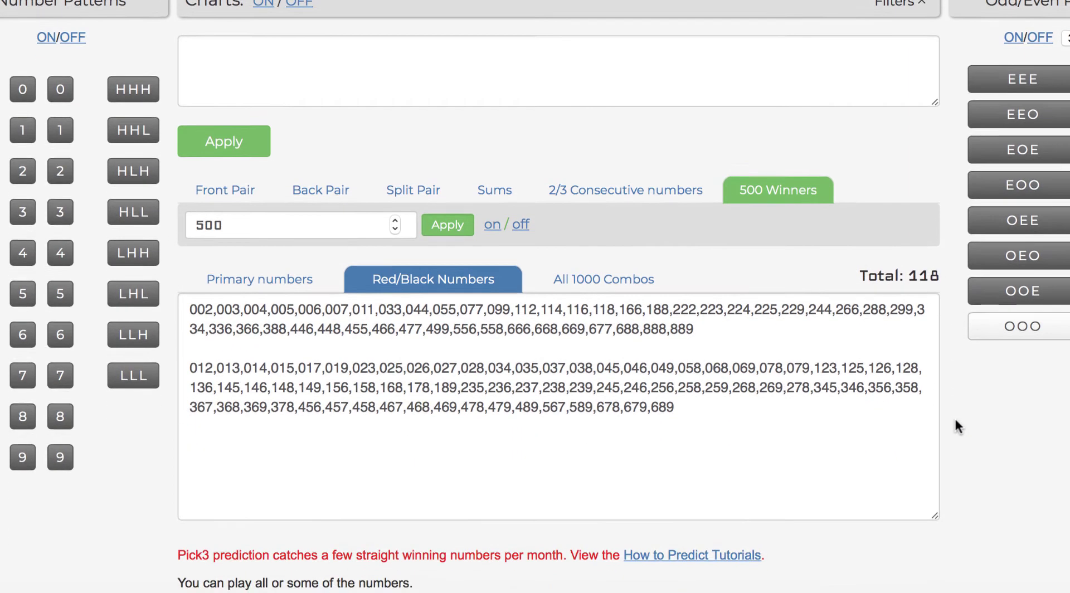
click(1002, 112)
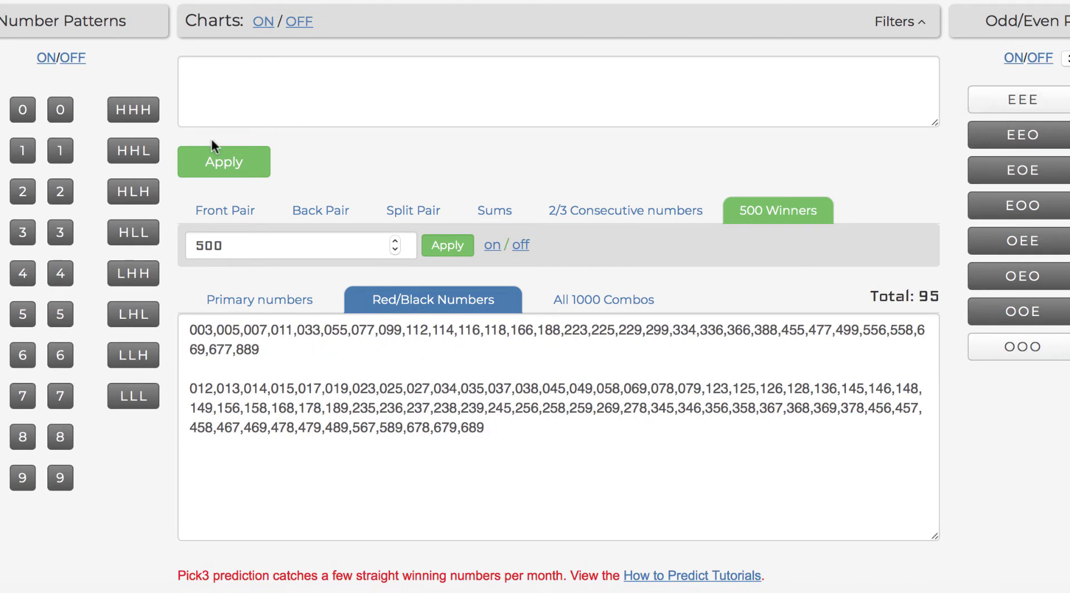
click(152, 115)
click(133, 397)
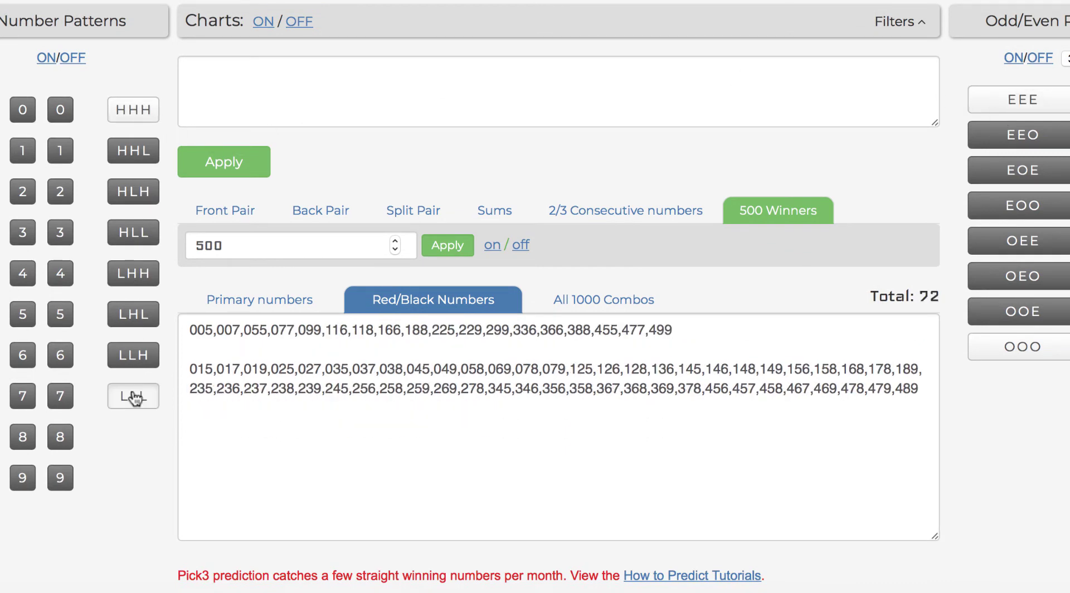
scroll(985, 432, down, 2)
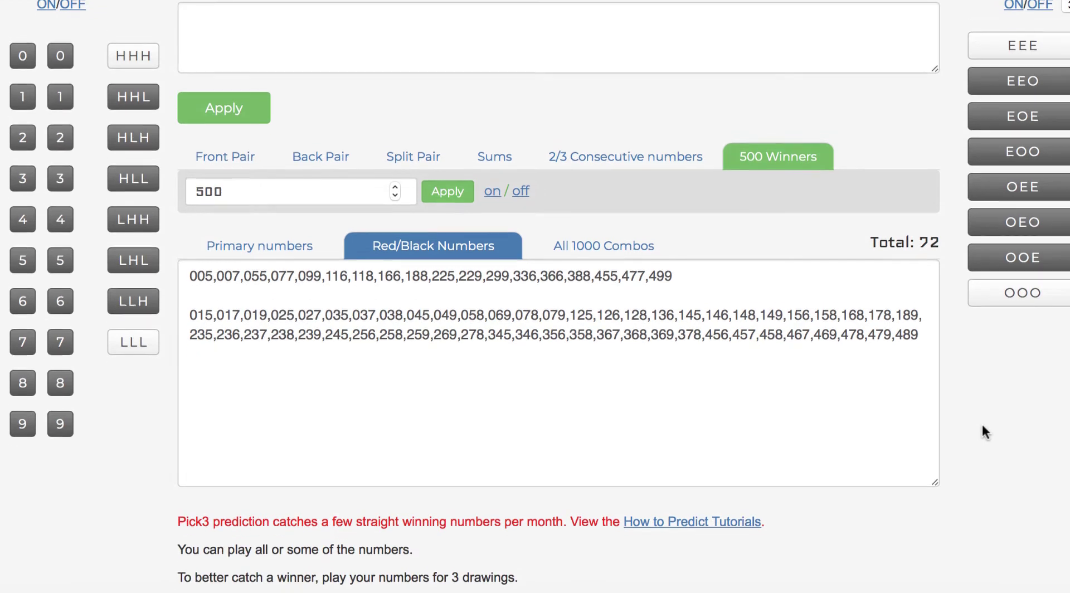
scroll(985, 432, up, 3)
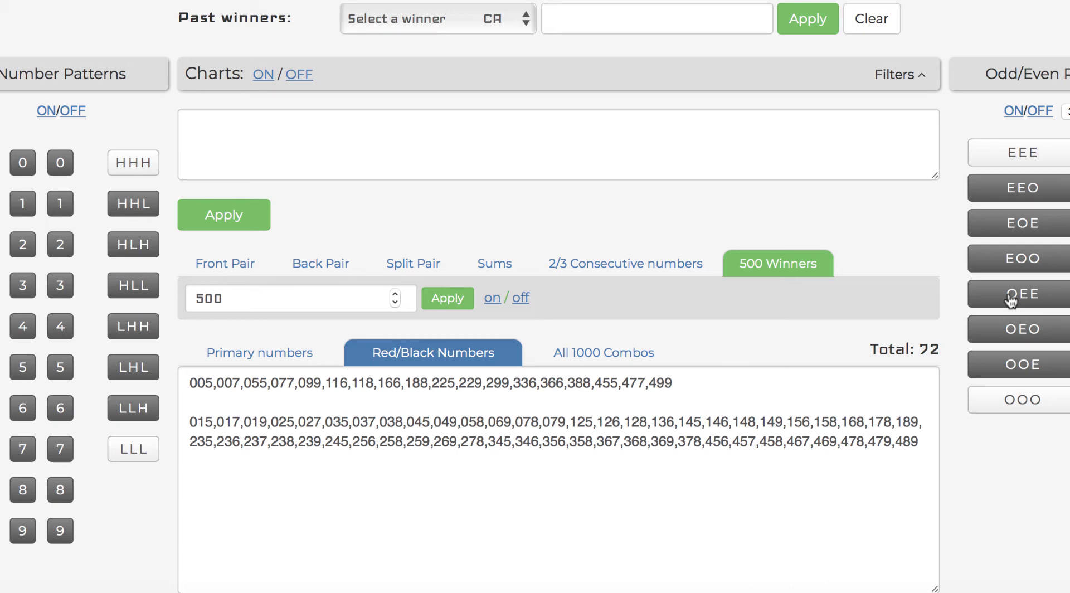
Toggle the OEE odd/even pattern off and back on
click(1010, 301)
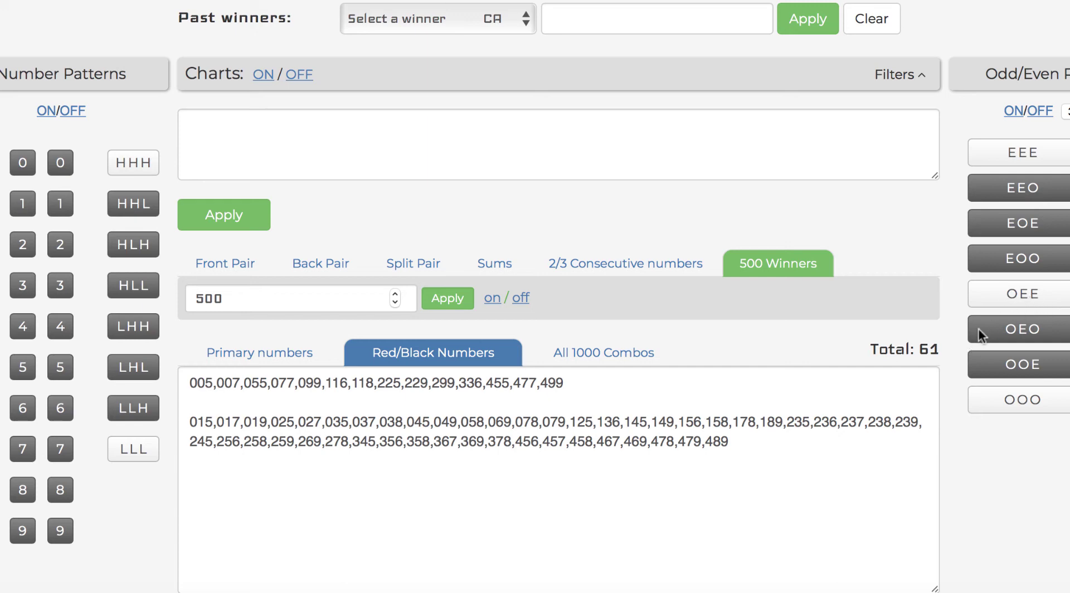
click(1006, 299)
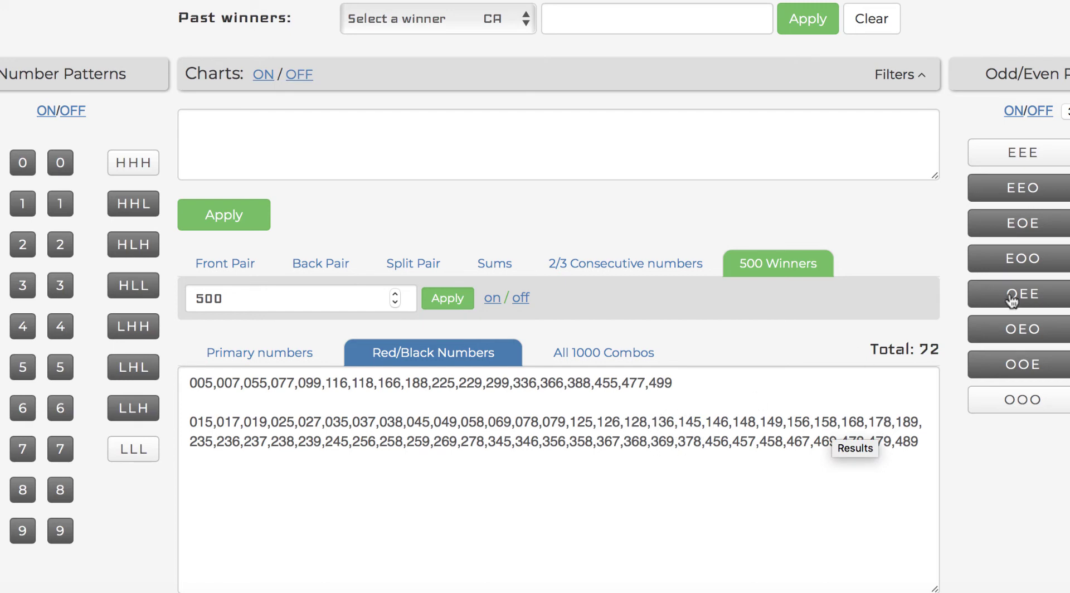
scroll(988, 411, down, 2)
scroll(987, 412, up, 1)
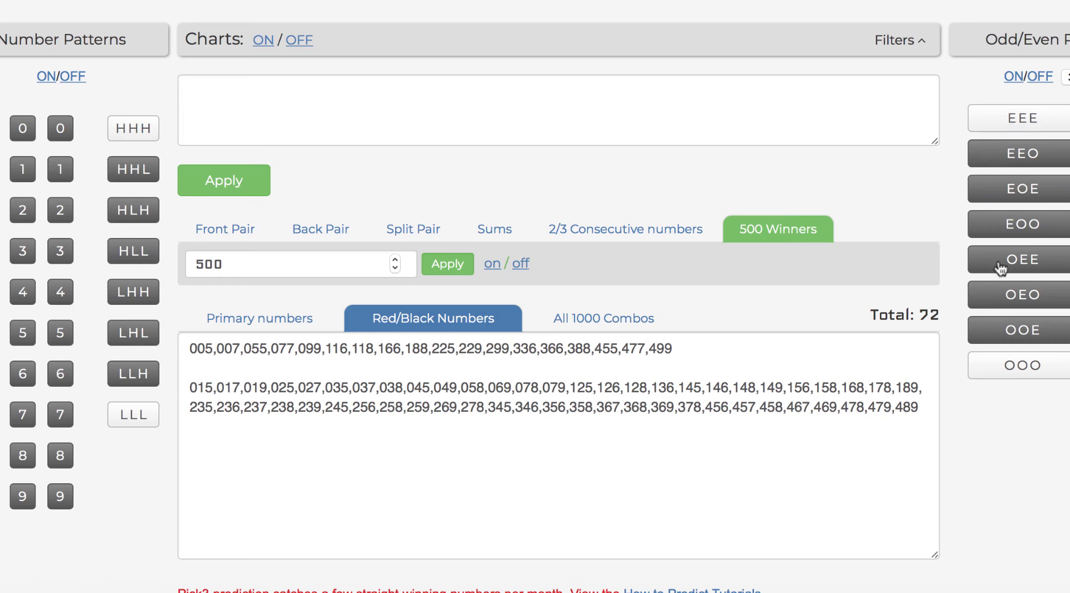
Exclude the OEO pattern, lowering the Red/Black Numbers total to 65
scroll(981, 400, down, 1)
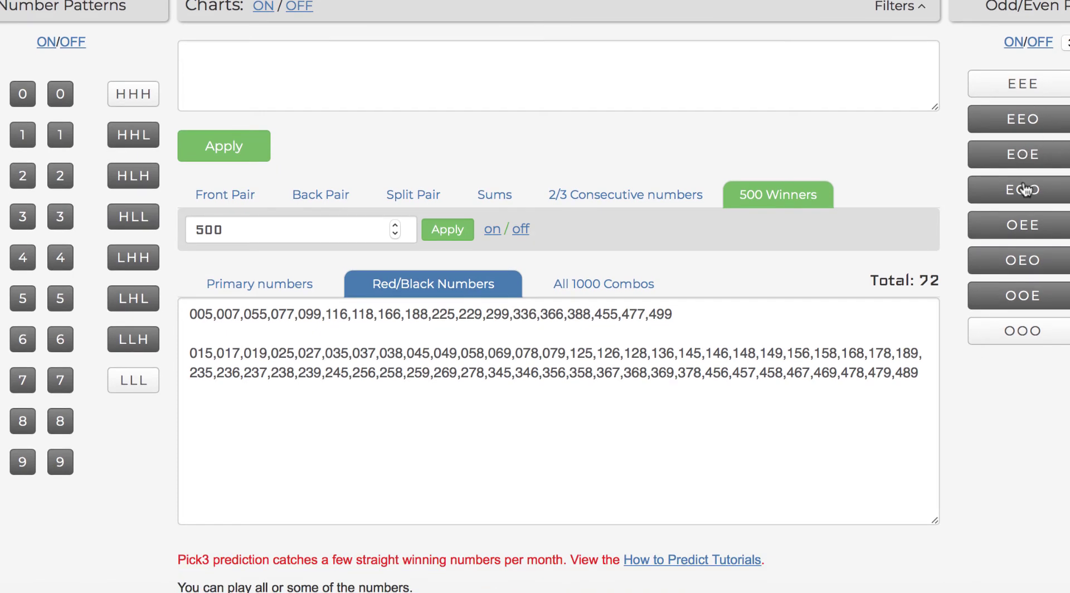
click(1018, 260)
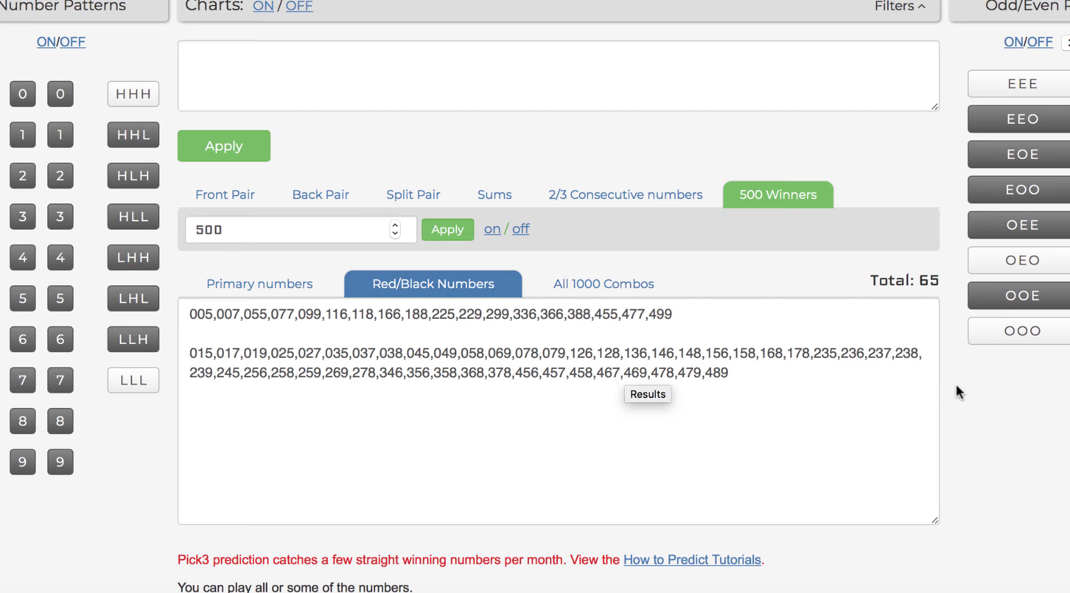
scroll(956, 388, up, 6)
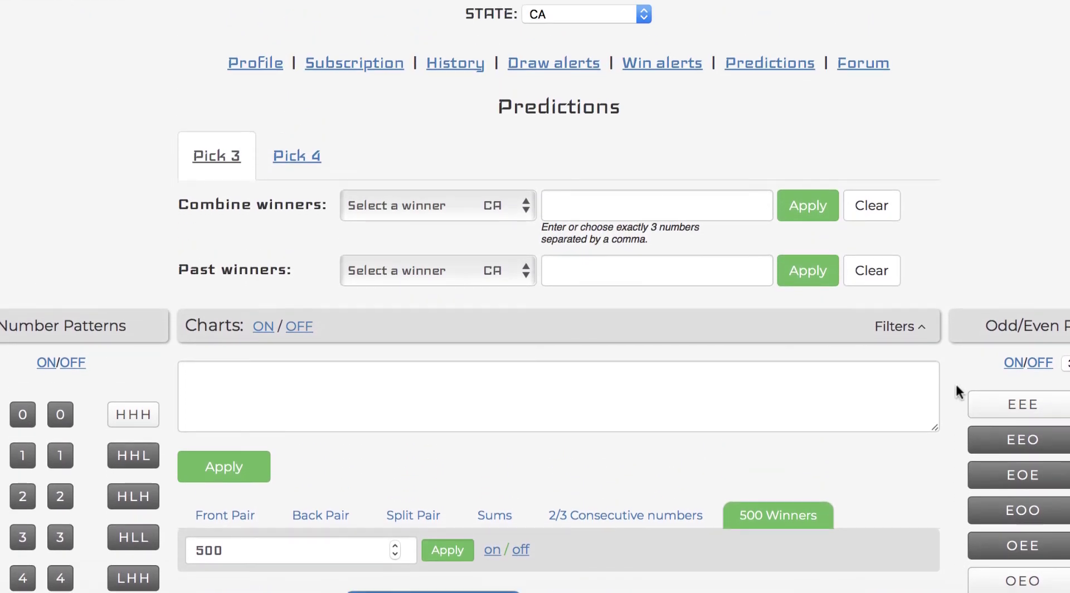
Zoom the browser out and list all 1000 Pick 3 combos, showing a total of 1000
scroll(957, 389, down, 5)
scroll(956, 388, down, 2)
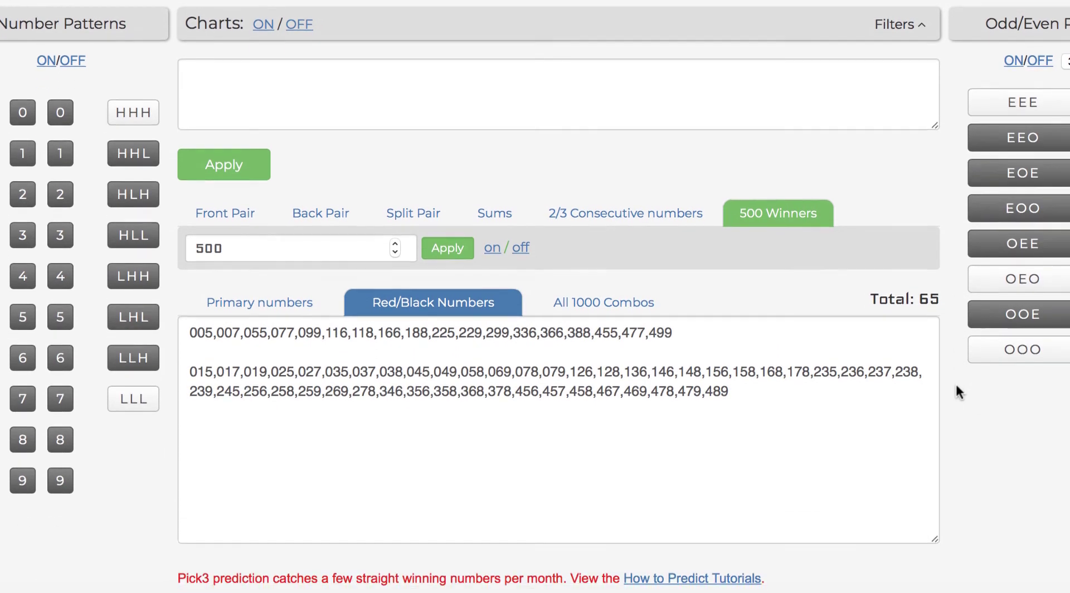
scroll(957, 388, up, 3)
scroll(957, 388, up, 5)
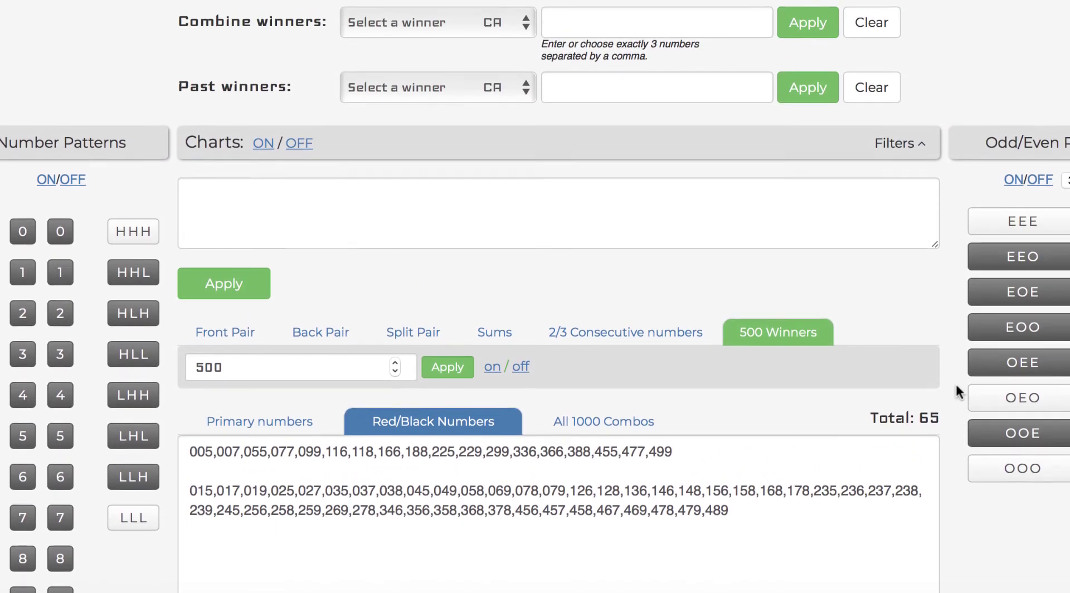
scroll(956, 390, up, 3)
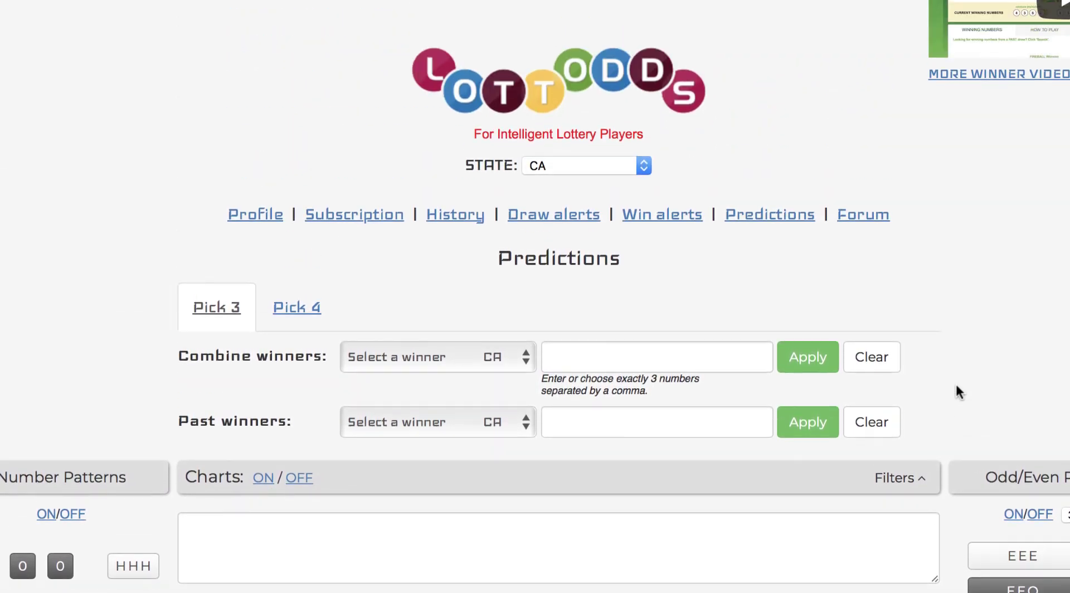
scroll(958, 391, down, 8)
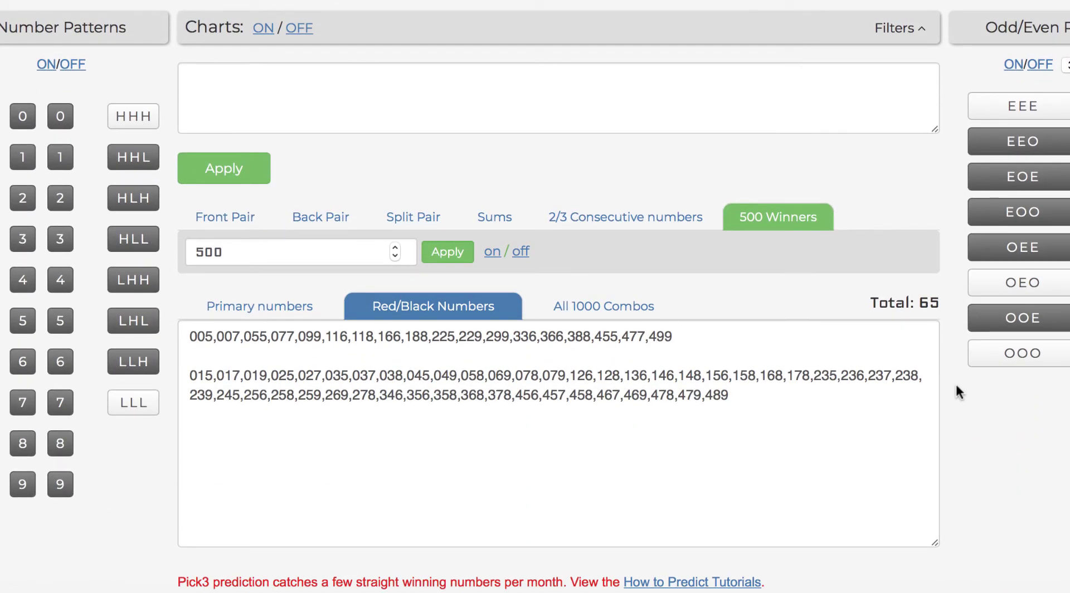
key(super+minus)
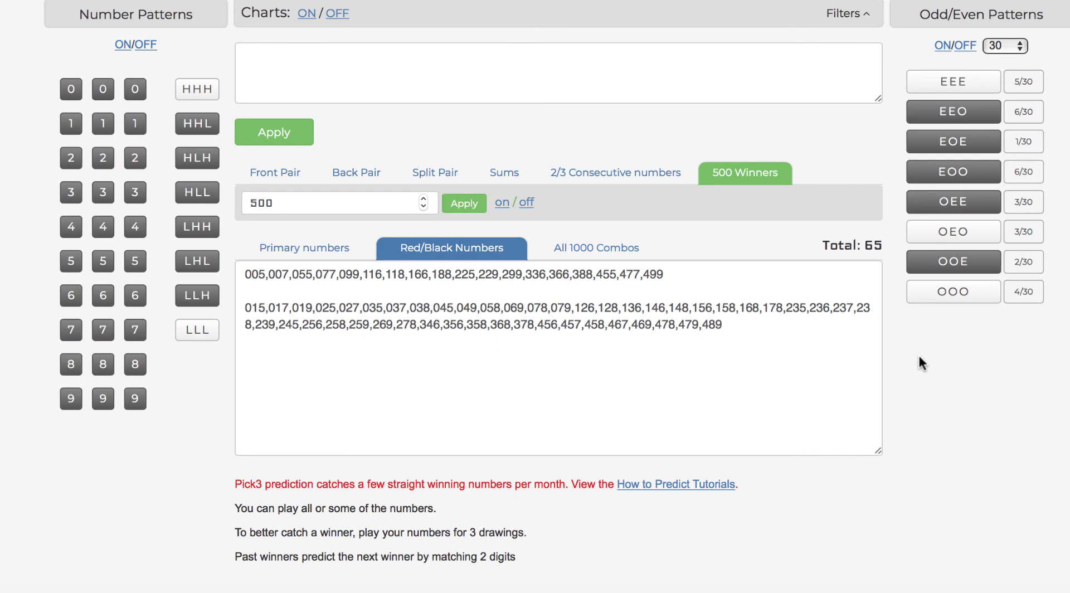
click(592, 255)
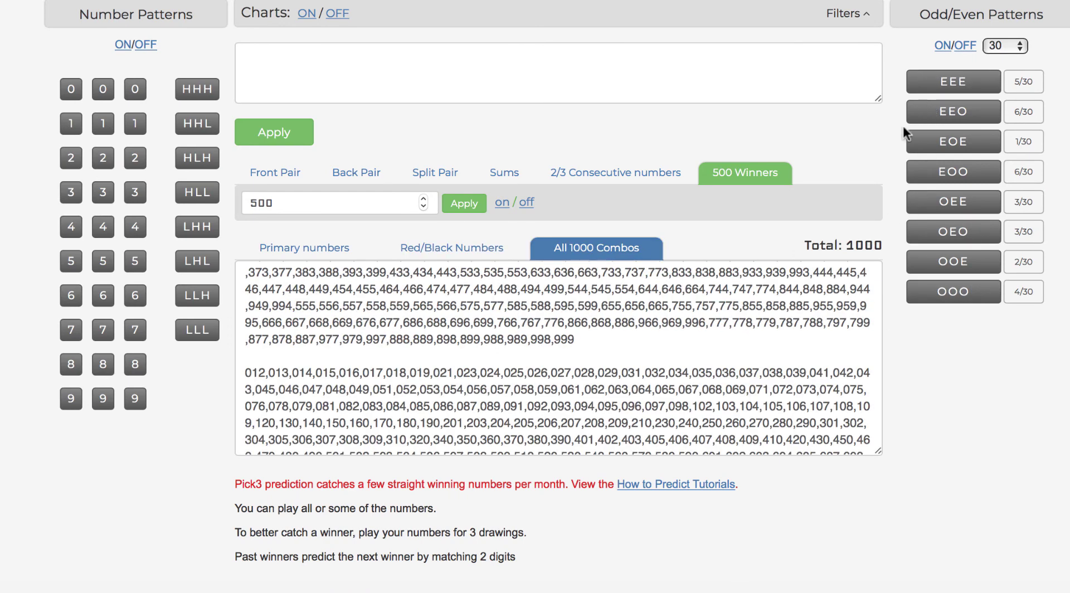
scroll(884, 179, up, 8)
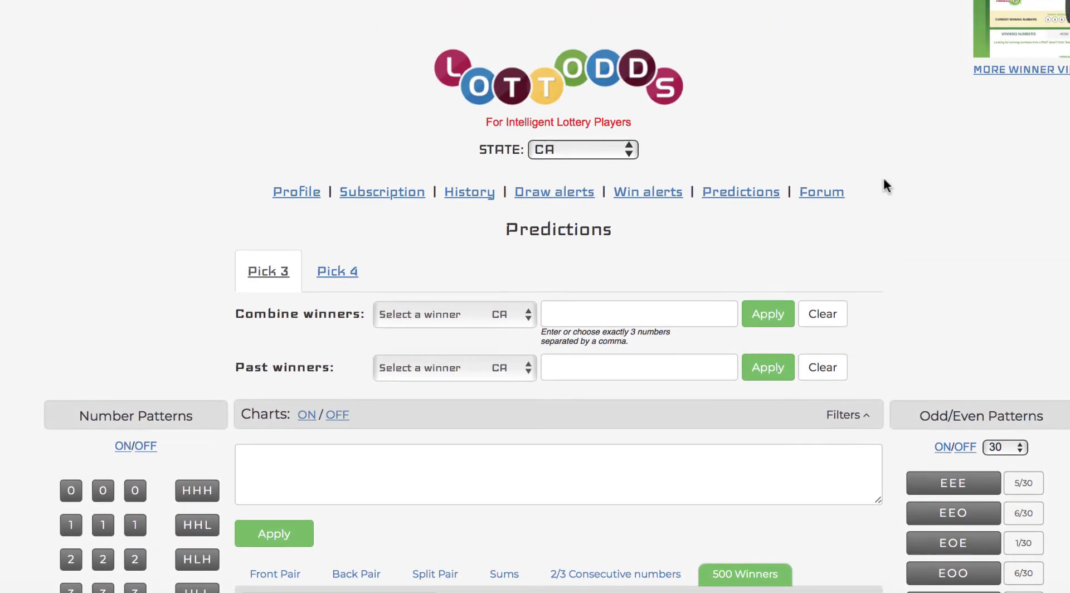
scroll(885, 178, down, 7)
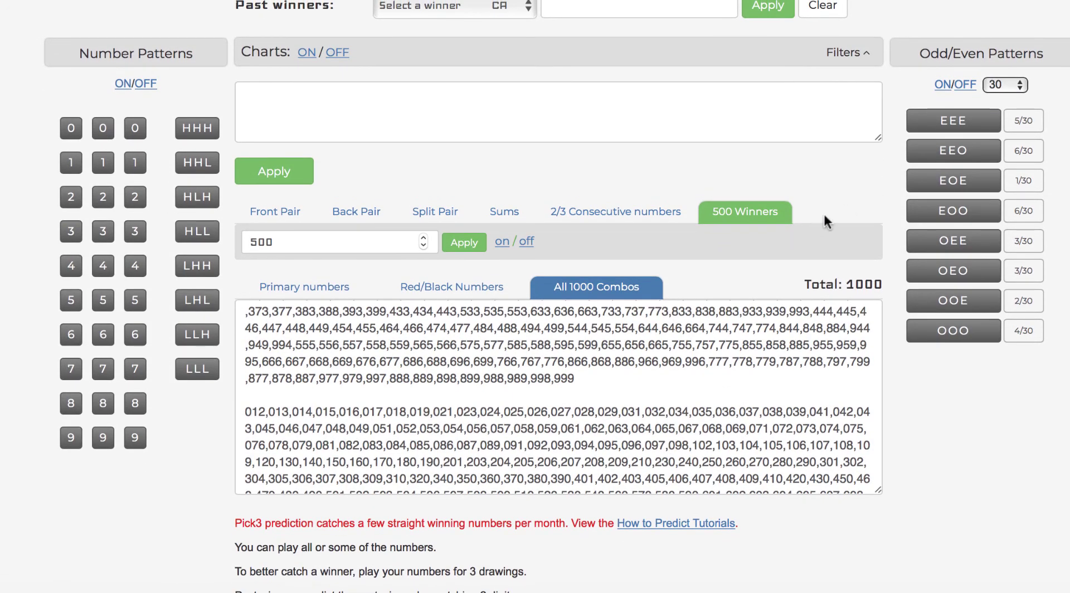
Collapse the Filters section, then expand it again
click(870, 53)
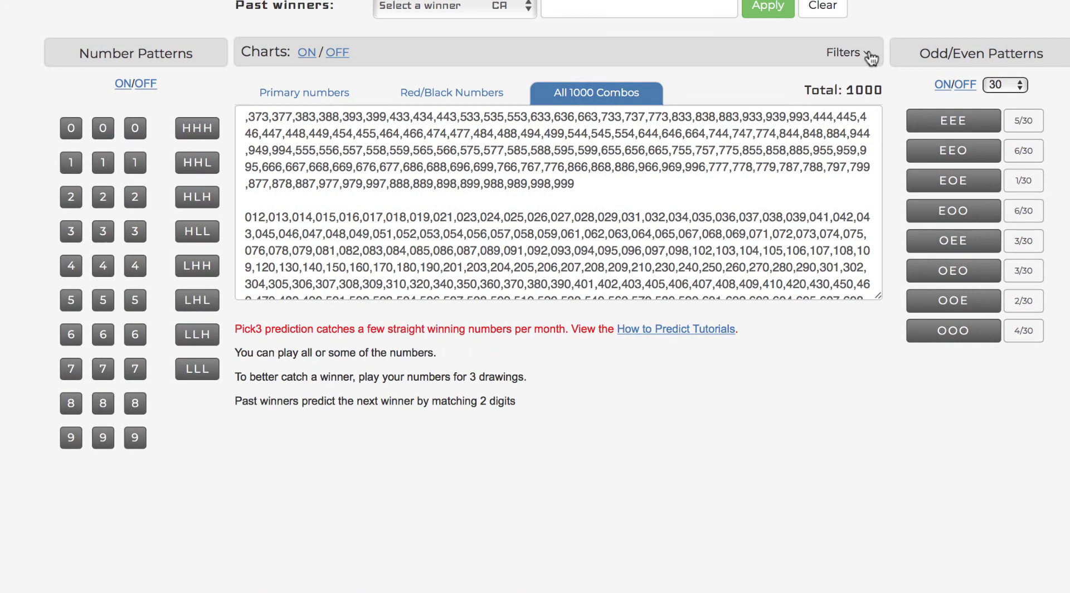
click(870, 53)
scroll(895, 367, down, 2)
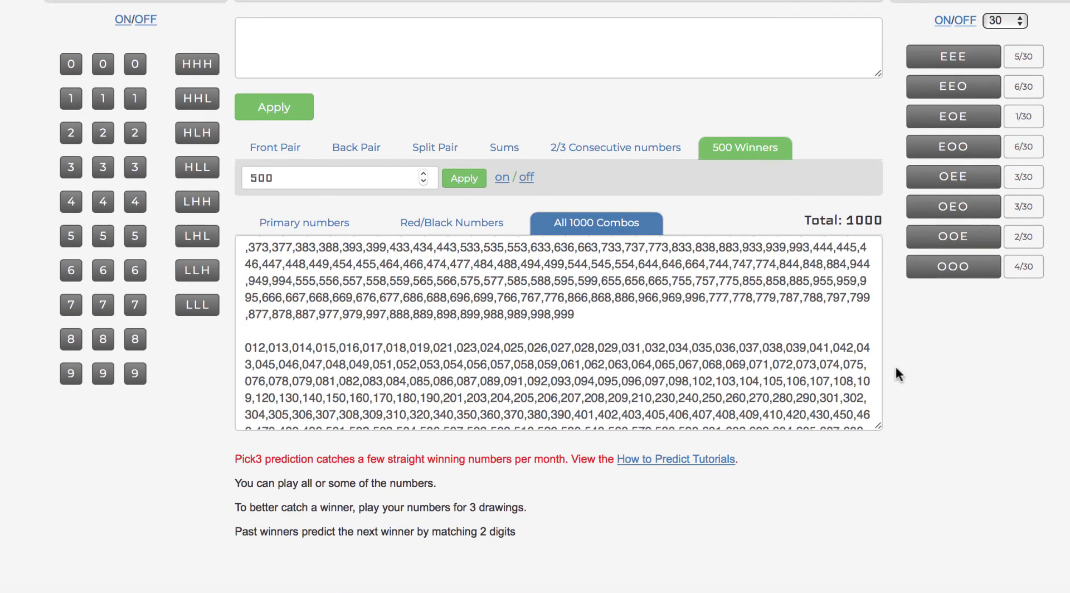
scroll(895, 367, up, 2)
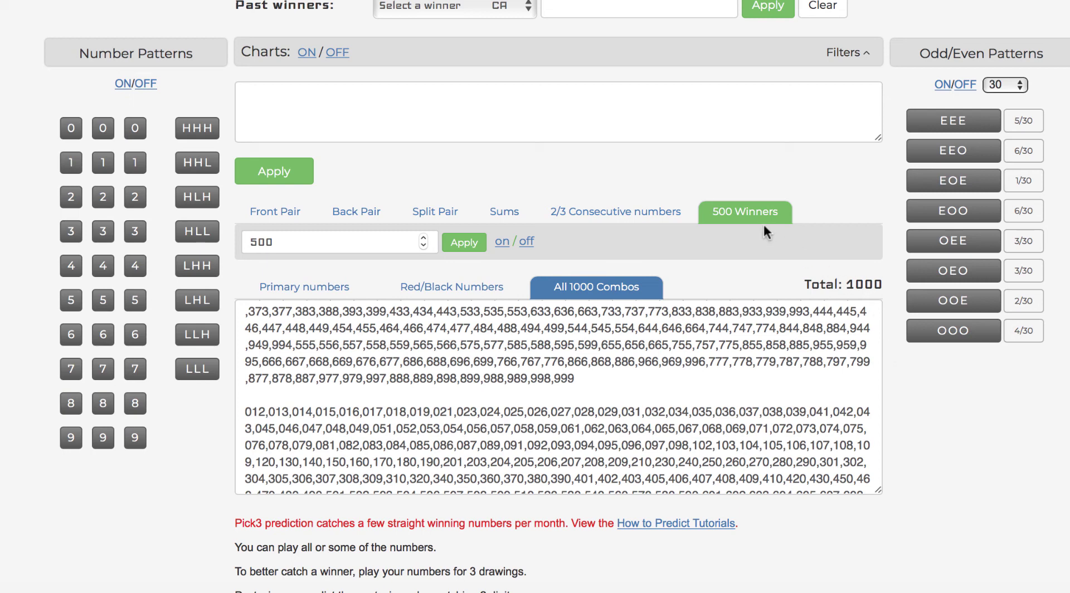
scroll(822, 205, up, 6)
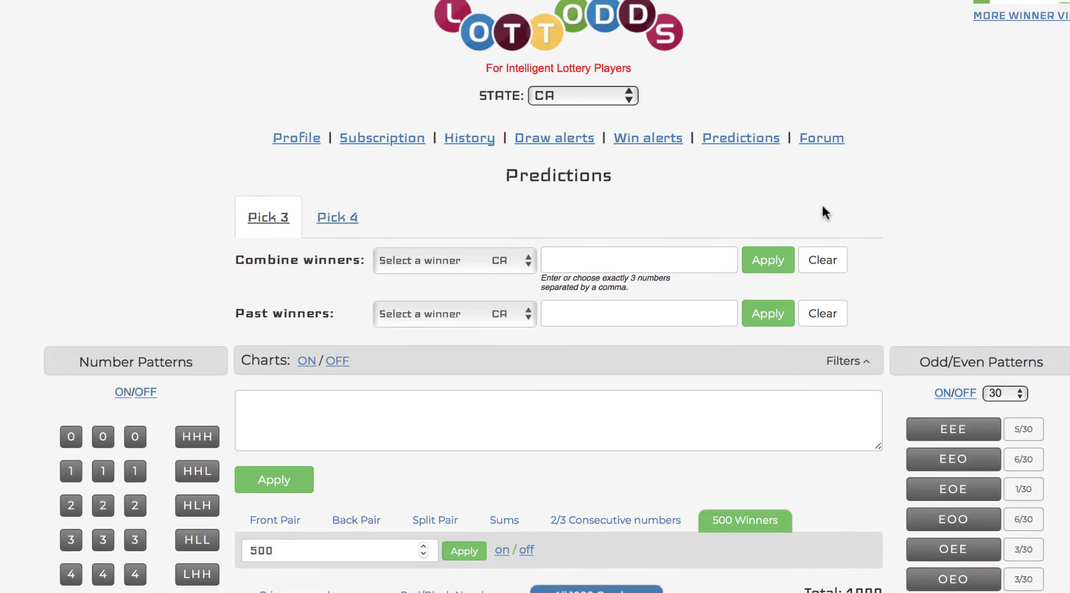
Switch to Pick 4 predictions and choose the 5000 Winners filter
click(337, 251)
scroll(669, 312, down, 4)
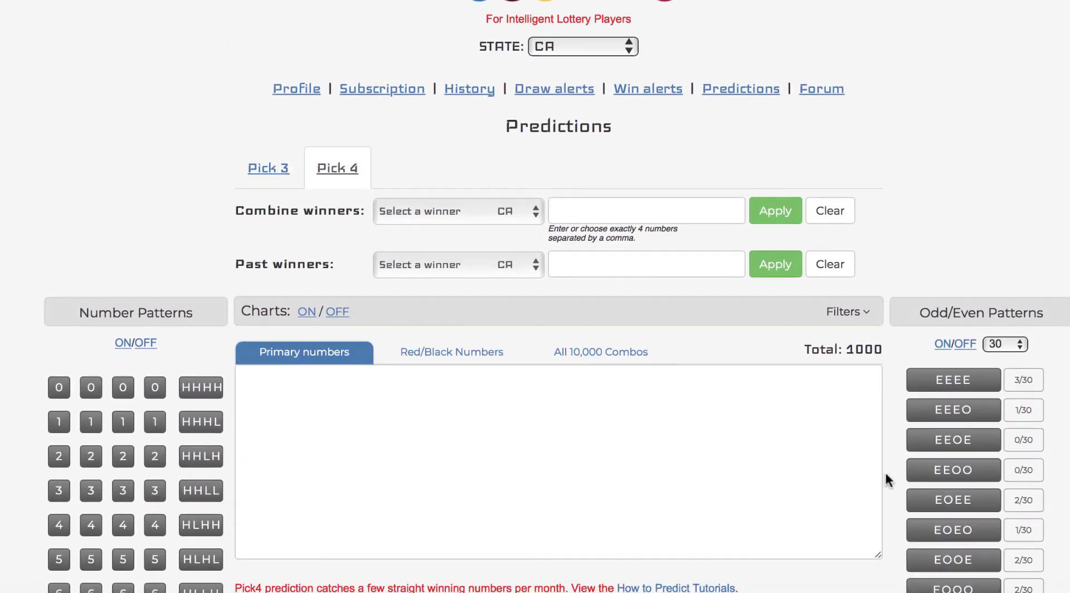
click(848, 172)
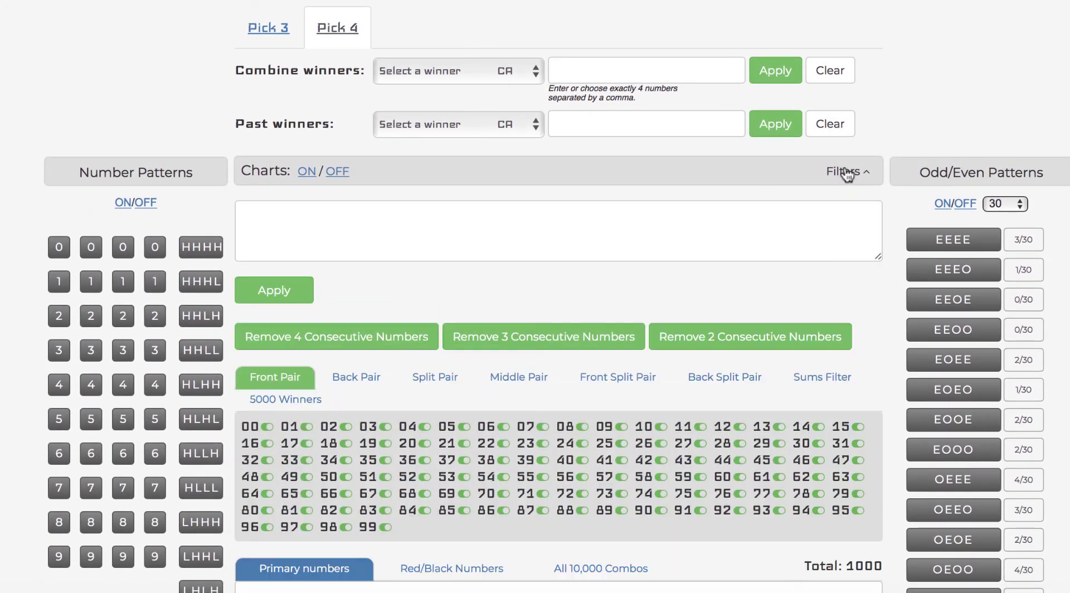
scroll(703, 390, down, 3)
click(297, 257)
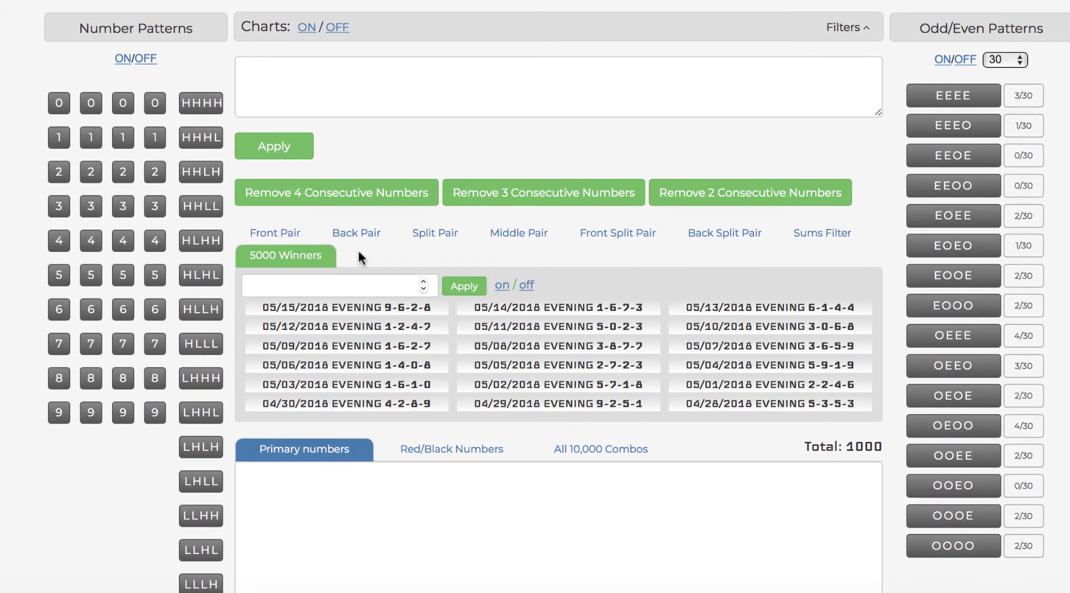
scroll(801, 390, down, 20)
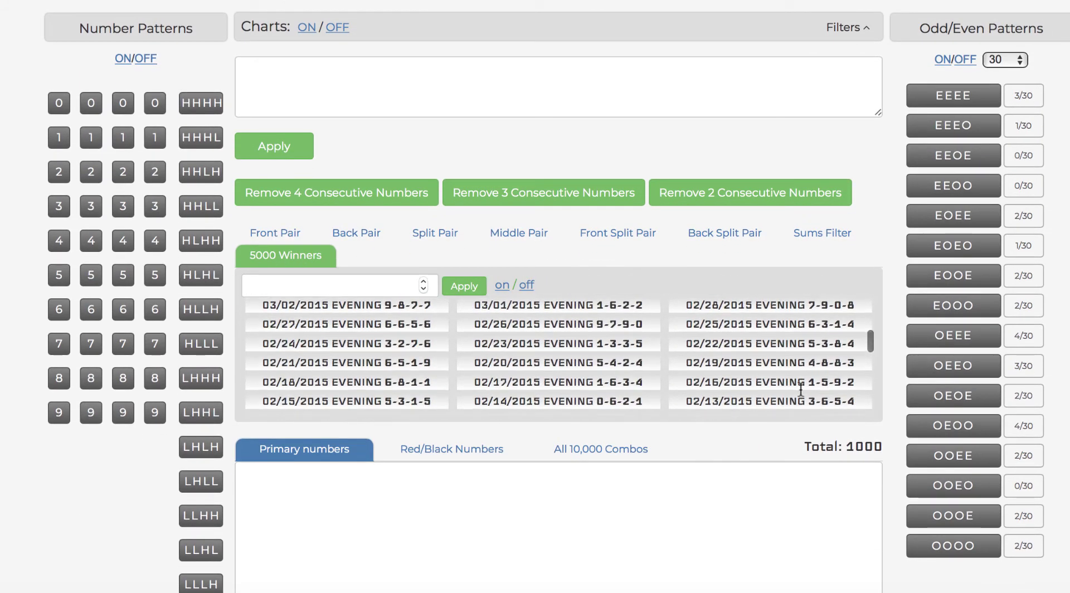
scroll(801, 389, down, 10)
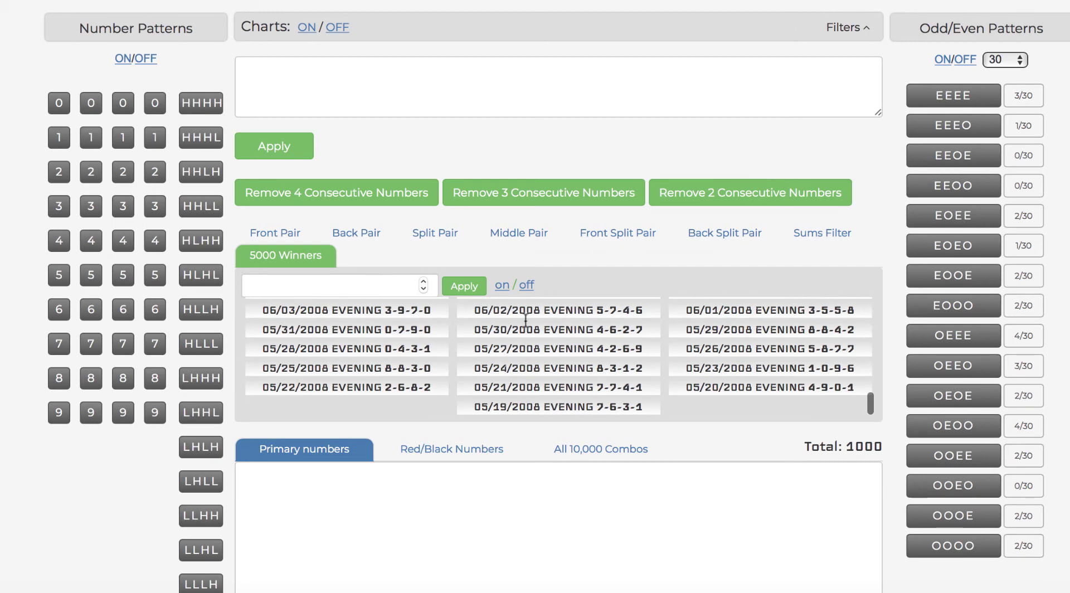
Apply the 5000 winners filter to all 10,000 Pick 4 combos and highlight the 6977 total
click(617, 462)
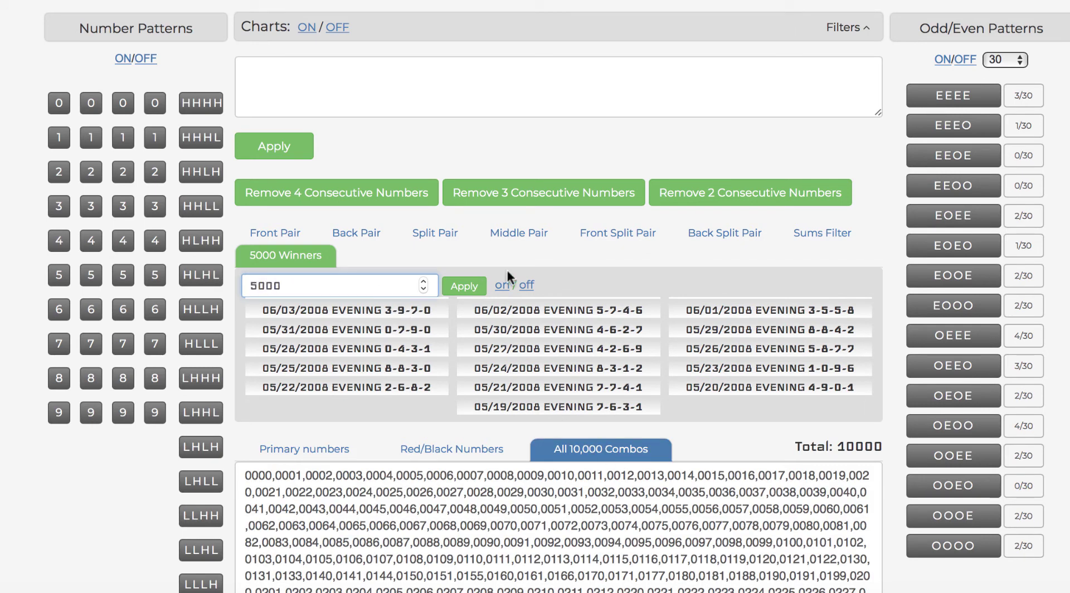
click(463, 287)
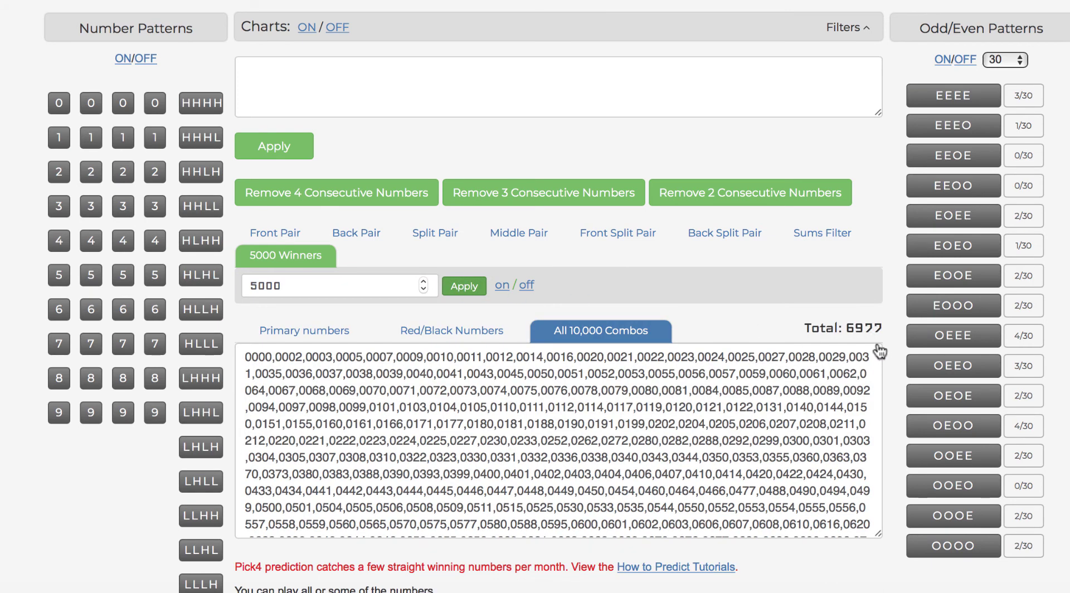
click(851, 328)
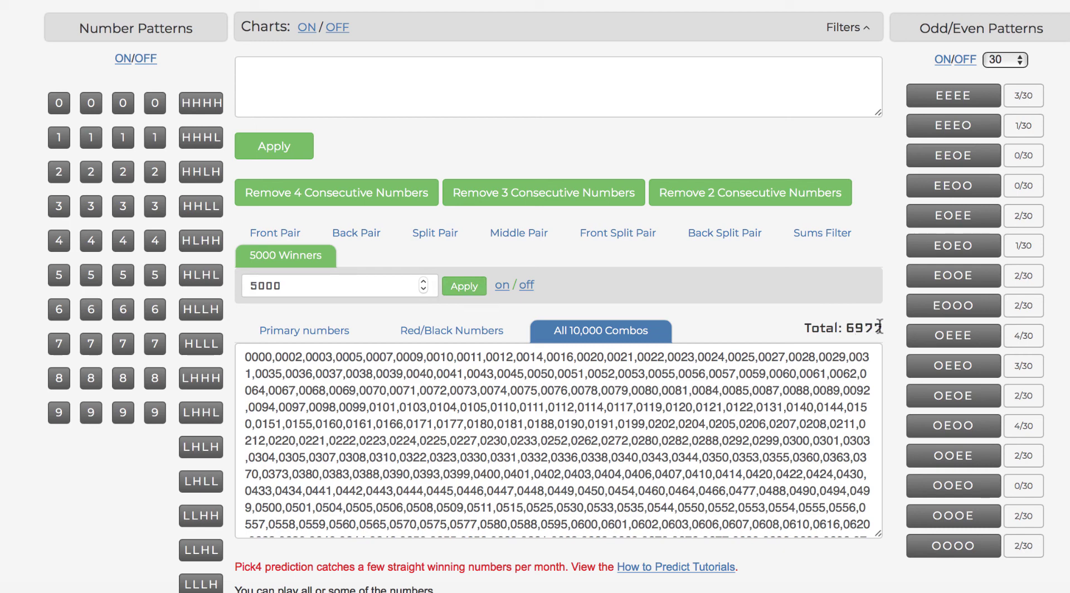
drag(879, 327, 848, 327)
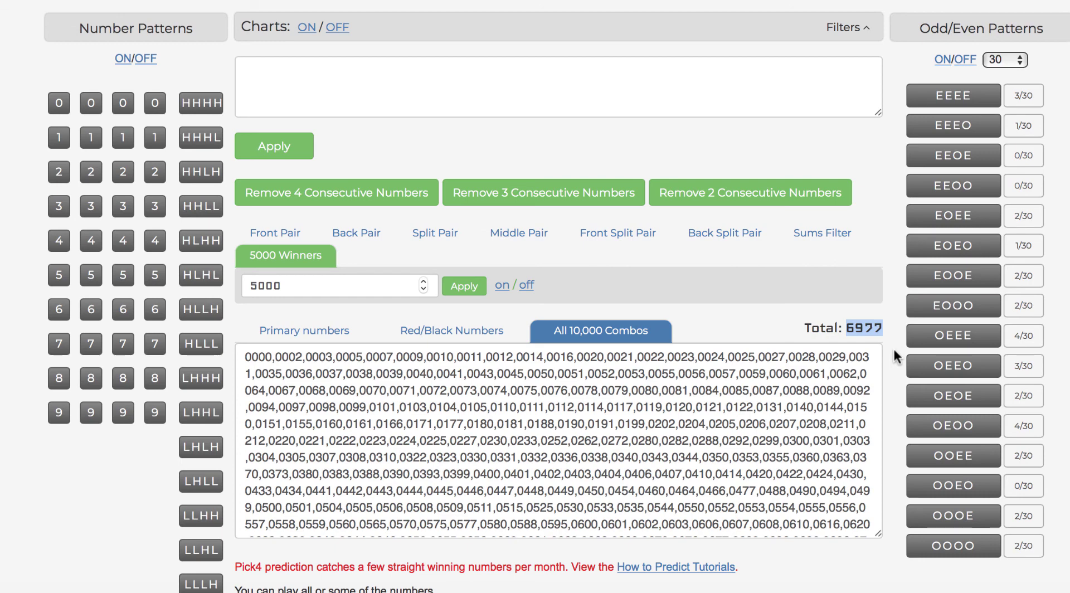
scroll(890, 352, up, 3)
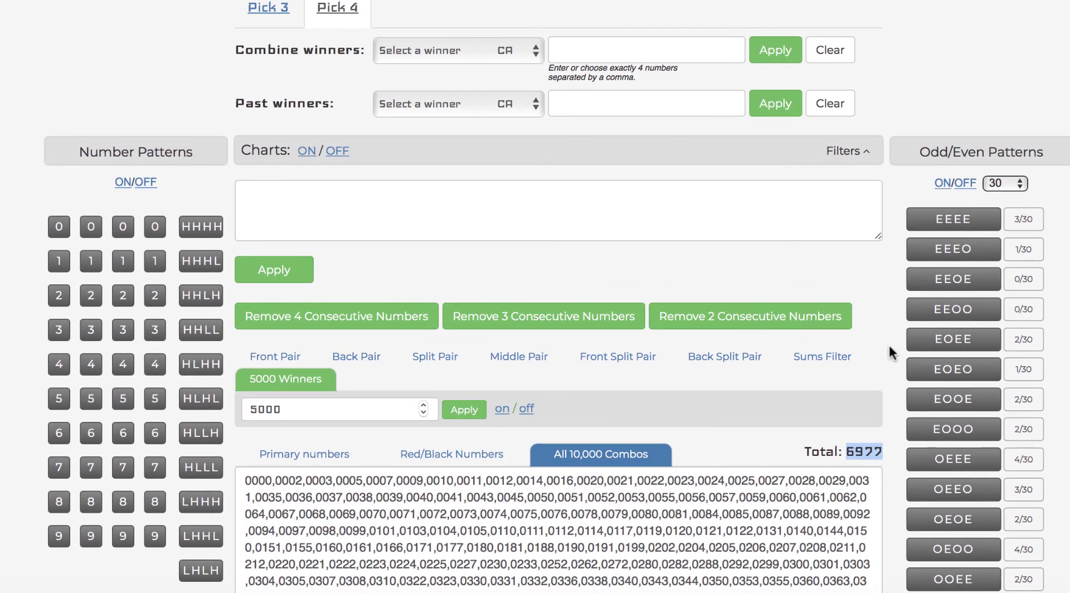
scroll(890, 353, down, 5)
scroll(889, 351, up, 8)
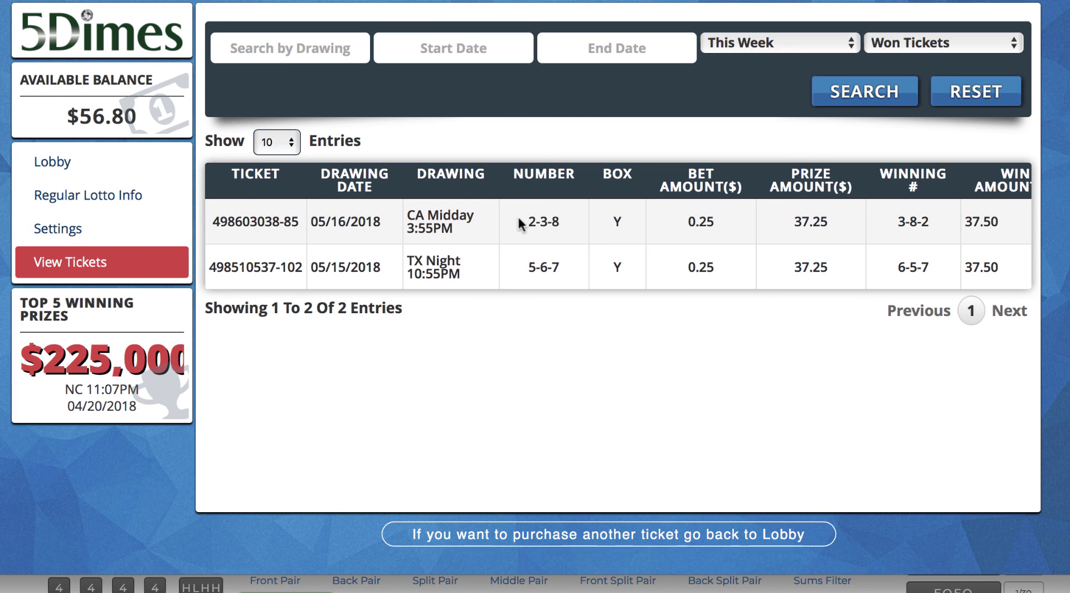
Highlight the two won ticket rows in this week's 5Dimes won tickets
drag(521, 223, 1015, 281)
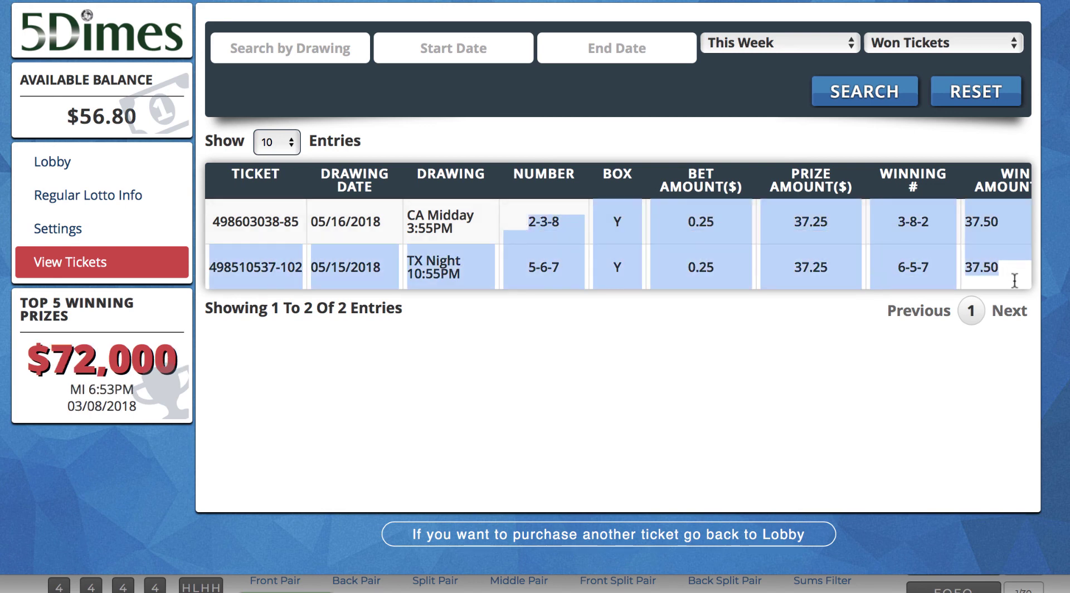